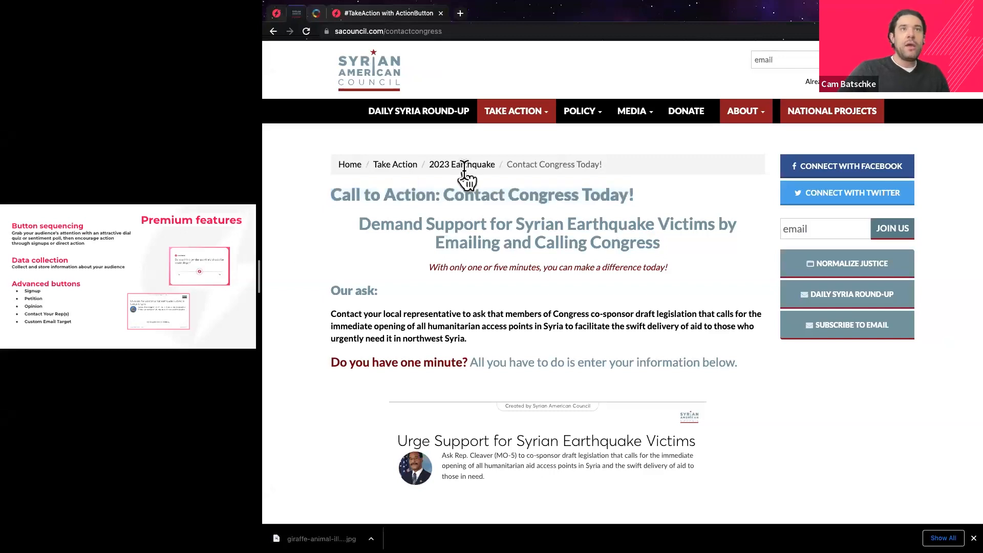
{"action": "mouse_move", "coordinate": [517, 120]}
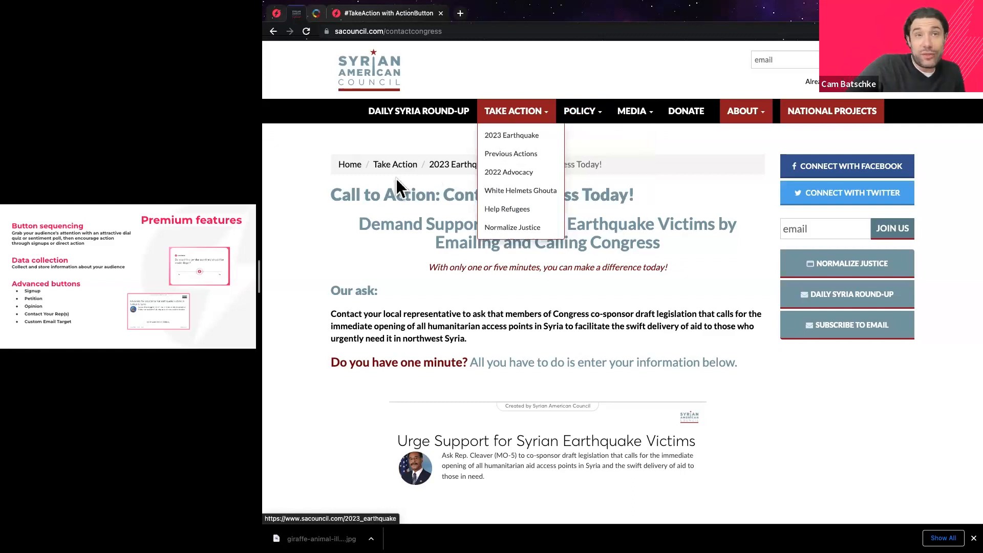
{"action": "left_click_drag", "start_coordinate": [328, 196], "coordinate": [670, 205]}
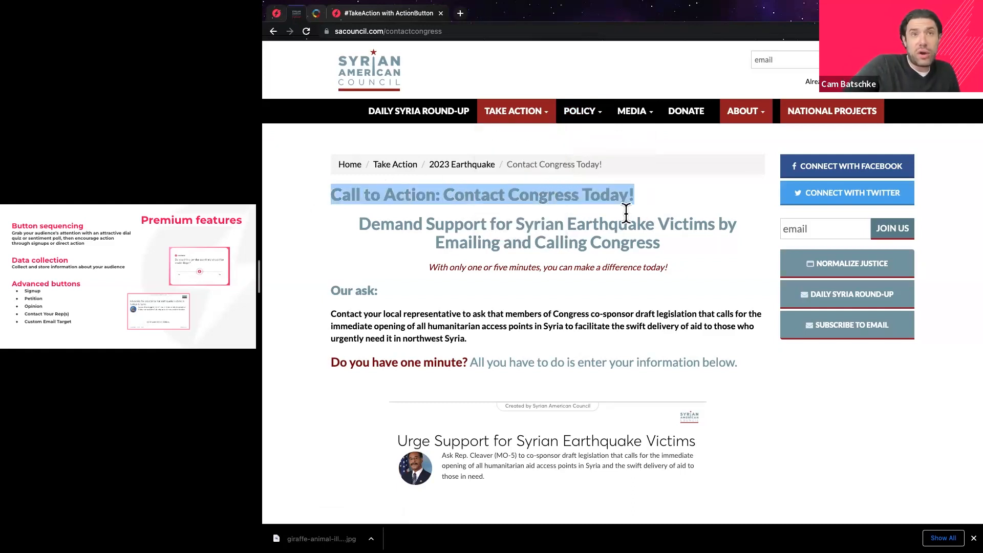
{"action": "left_click", "coordinate": [512, 253]}
{"action": "scroll", "coordinate": [513, 253], "scroll_direction": "down", "scroll_amount": 3}
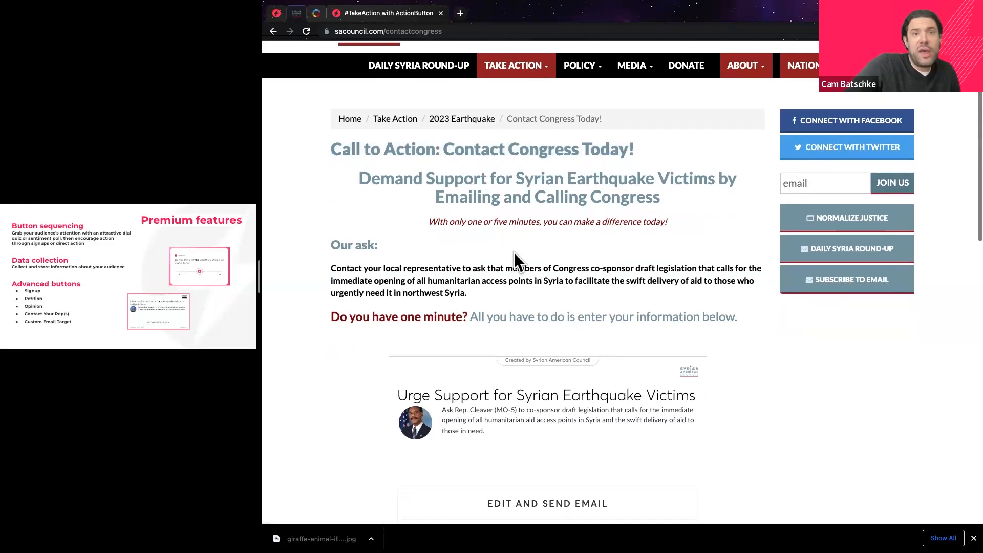
{"action": "scroll", "coordinate": [520, 254], "scroll_direction": "down", "scroll_amount": 2}
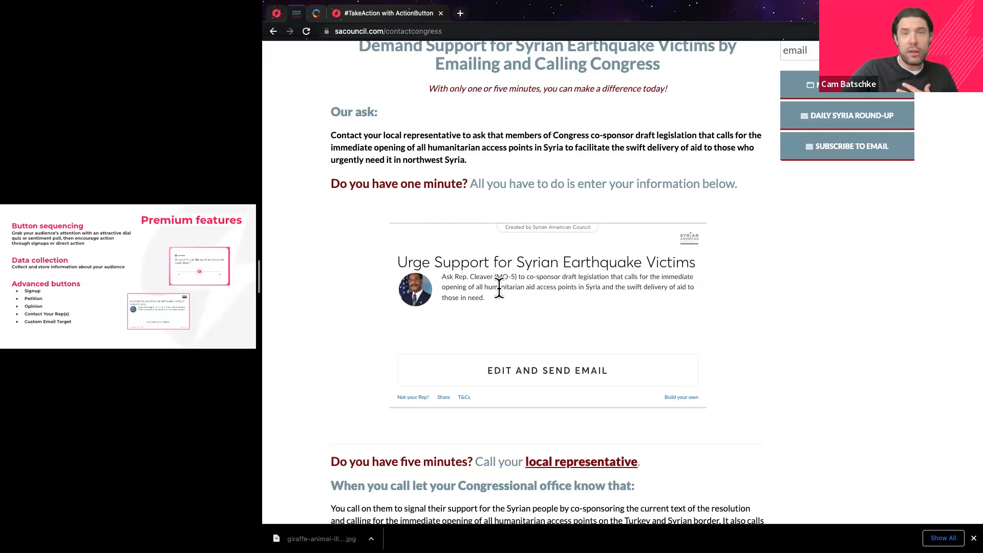
{"action": "left_click_drag", "start_coordinate": [495, 279], "coordinate": [510, 280]}
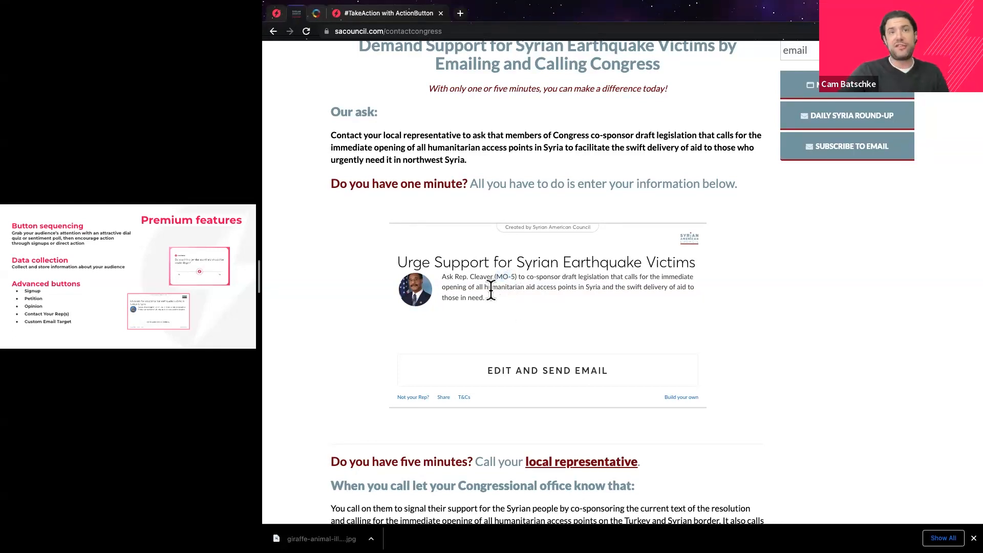
{"action": "left_click_drag", "start_coordinate": [455, 277], "coordinate": [517, 279]}
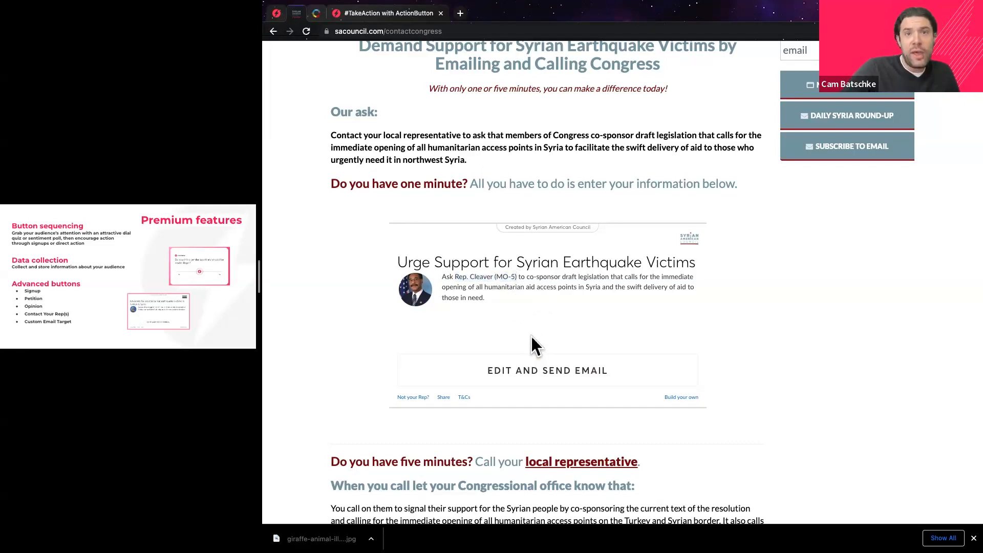
Open the email form to Rep. Cleaver and expand the prepared letter.
{"action": "left_click", "coordinate": [514, 371]}
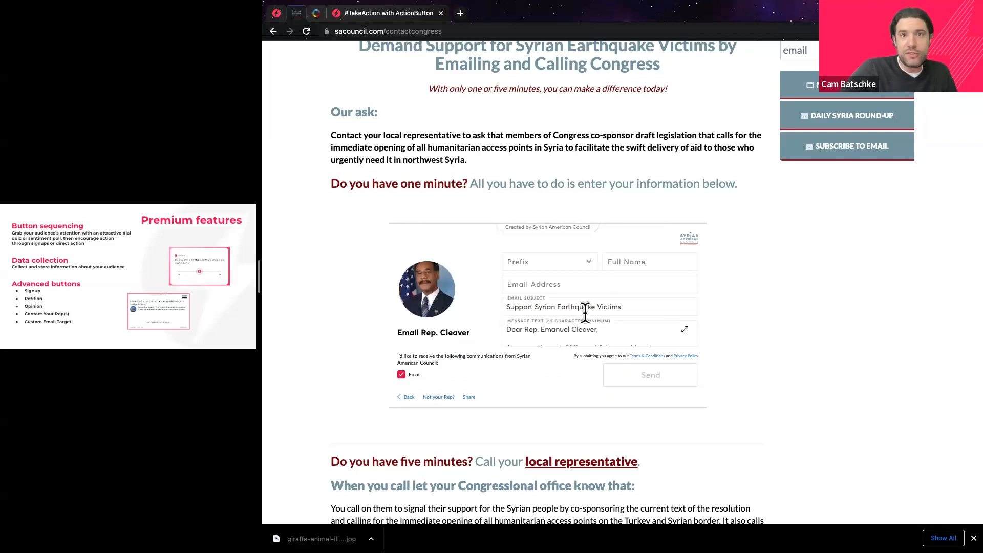
{"action": "left_click", "coordinate": [615, 261]}
{"action": "left_click", "coordinate": [578, 284]}
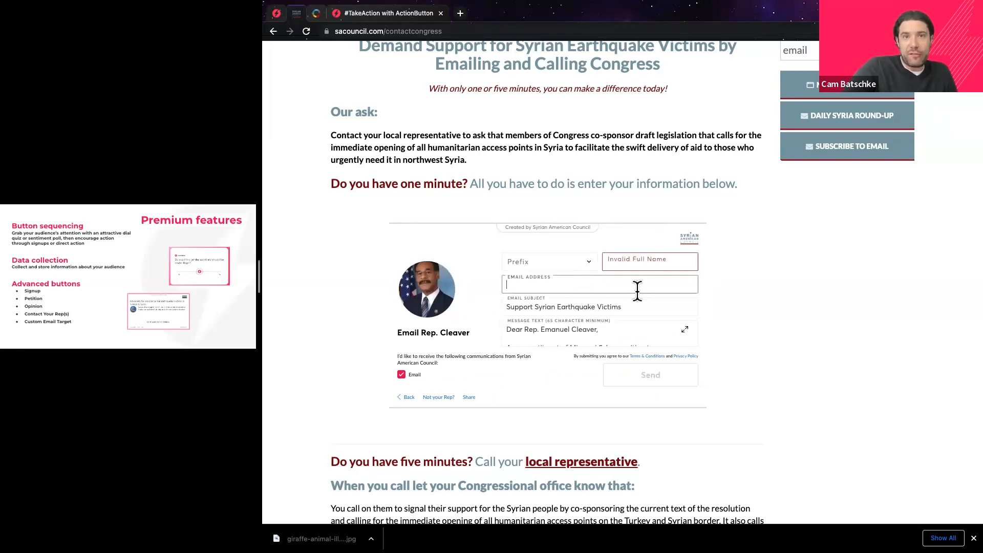
{"action": "left_click", "coordinate": [567, 332]}
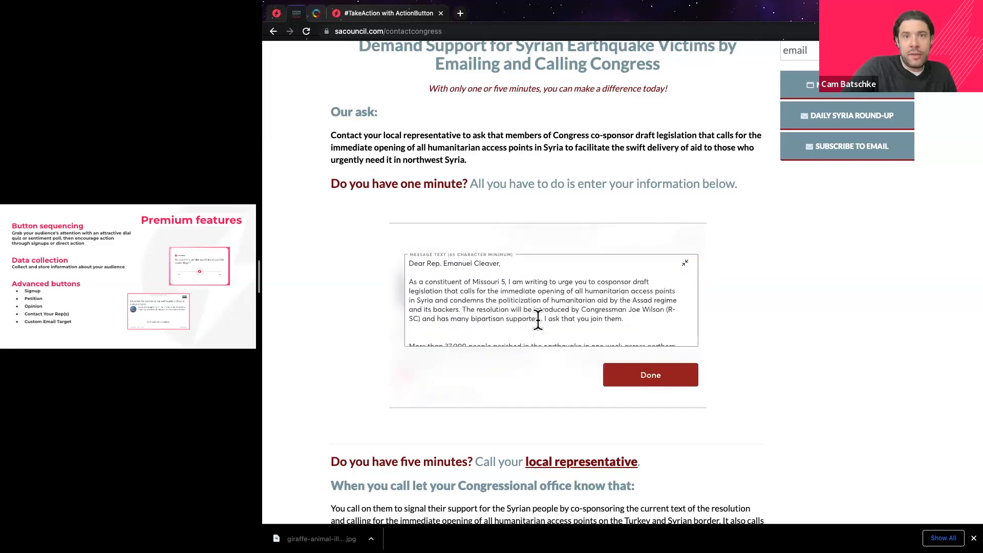
Replace the letter's closing [Your name] placeholder with the sender's name and click Done.
{"action": "scroll", "coordinate": [512, 304], "scroll_direction": "down", "scroll_amount": 1}
{"action": "scroll", "coordinate": [512, 307], "scroll_direction": "down", "scroll_amount": 3}
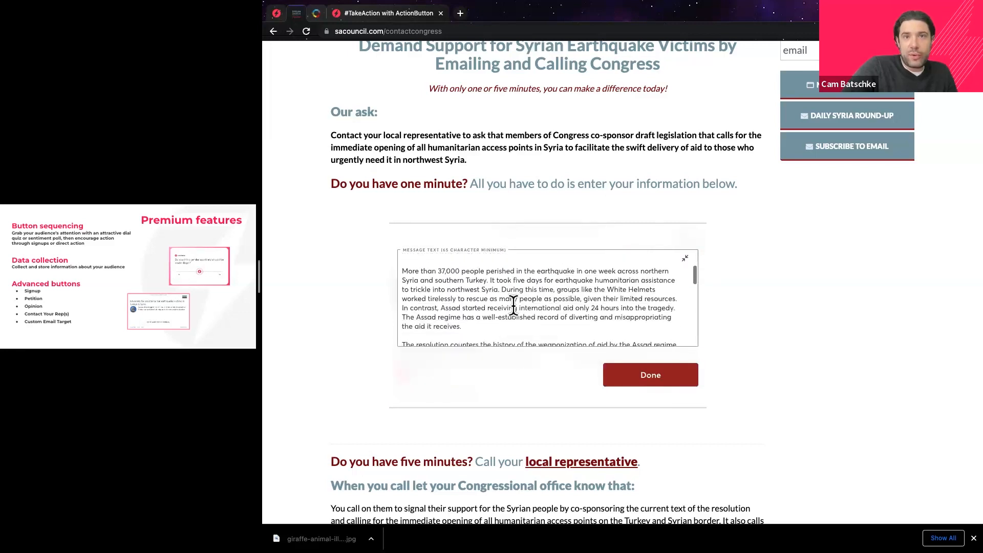
{"action": "scroll", "coordinate": [514, 312], "scroll_direction": "down", "scroll_amount": 2}
{"action": "scroll", "coordinate": [511, 265], "scroll_direction": "down", "scroll_amount": 1}
{"action": "scroll", "coordinate": [511, 265], "scroll_direction": "down", "scroll_amount": 10}
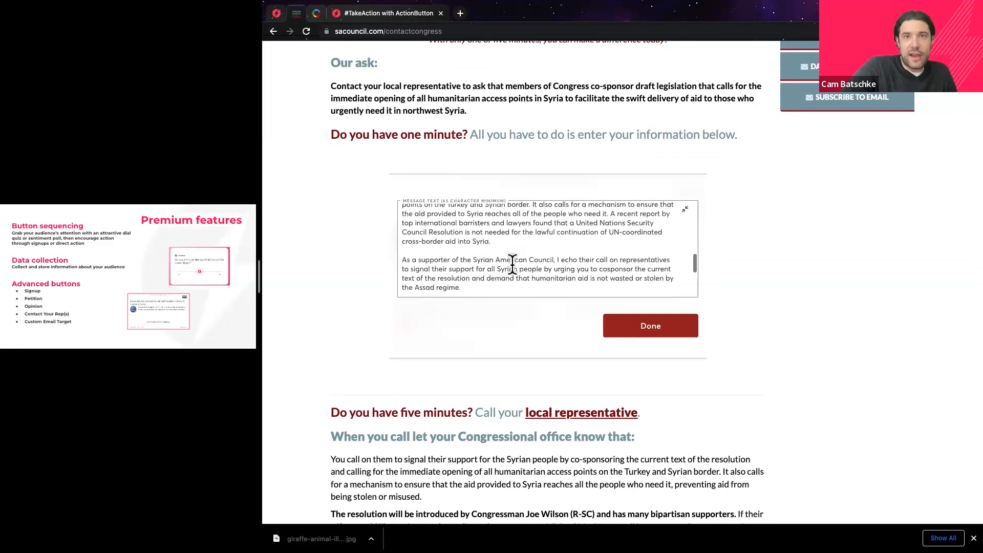
{"action": "left_click_drag", "start_coordinate": [440, 269], "coordinate": [392, 274]}
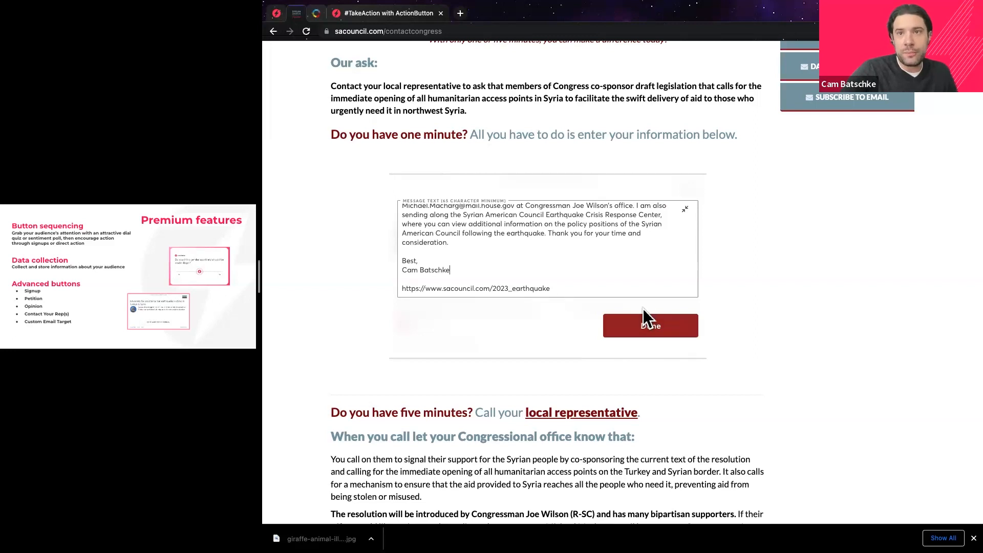
{"action": "left_click", "coordinate": [646, 324]}
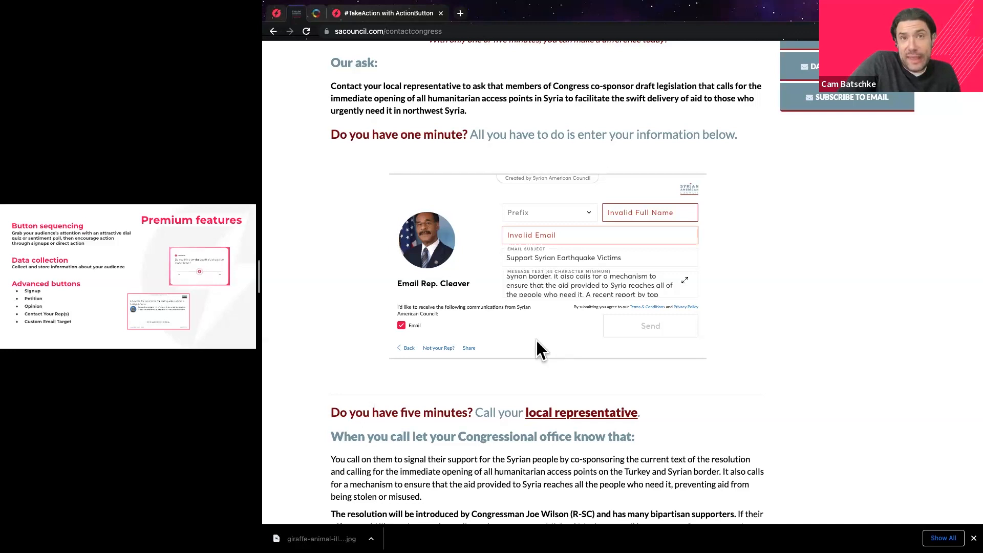
Reopen the full letter, collapse it again, and highlight the Email Rep. Cleaver heading.
{"action": "left_click", "coordinate": [561, 286]}
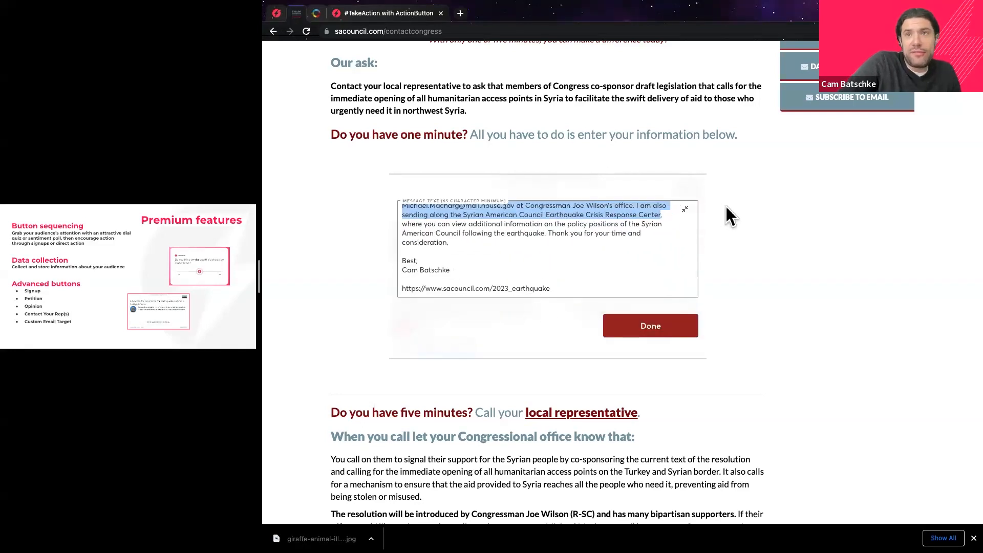
{"action": "left_click", "coordinate": [686, 209]}
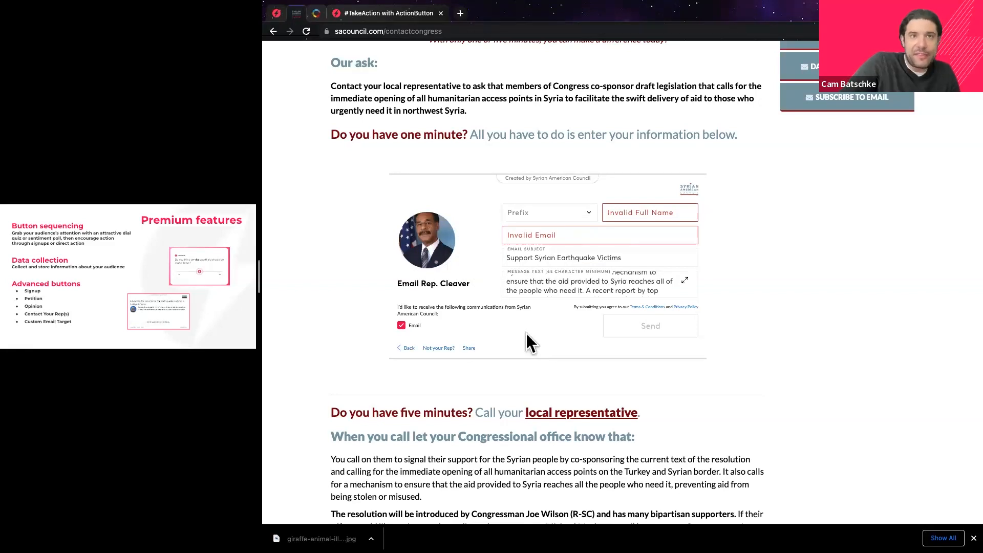
{"action": "triple_click", "coordinate": [463, 283]}
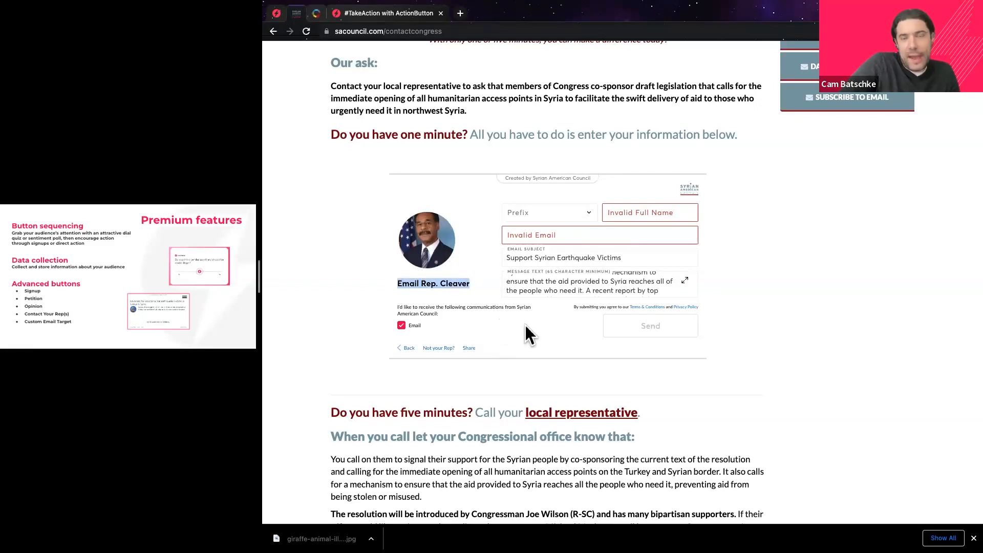
Try the Not your Rep? address lookup, close it empty, and return to ActionButton.
{"action": "left_click", "coordinate": [439, 348]}
{"action": "left_click", "coordinate": [544, 261]}
{"action": "left_click", "coordinate": [643, 229]}
{"action": "left_click", "coordinate": [644, 231]}
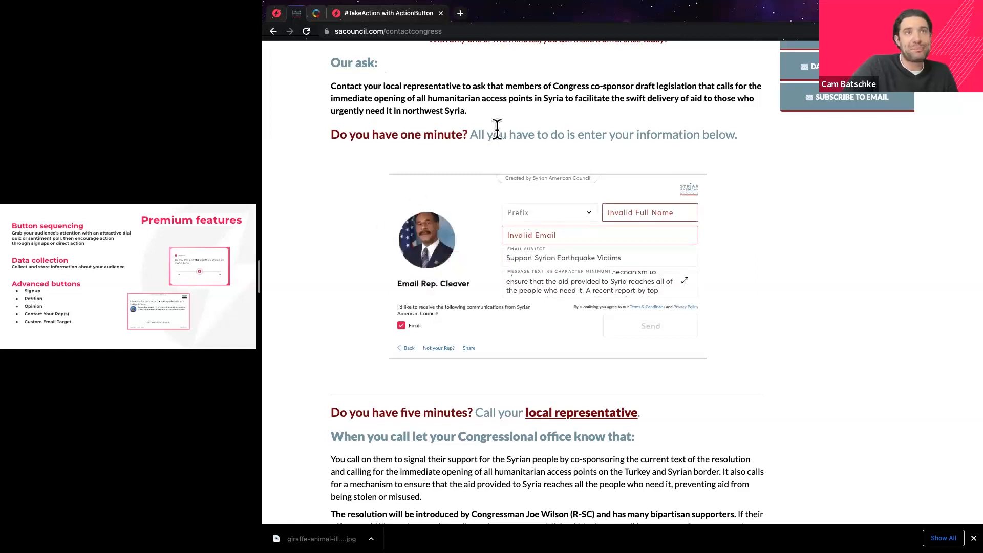
{"action": "left_click", "coordinate": [276, 14]}
Preview the Contact Your Rep(s) action type and its sample email letter.
{"action": "scroll", "coordinate": [330, 208], "scroll_direction": "down", "scroll_amount": 5}
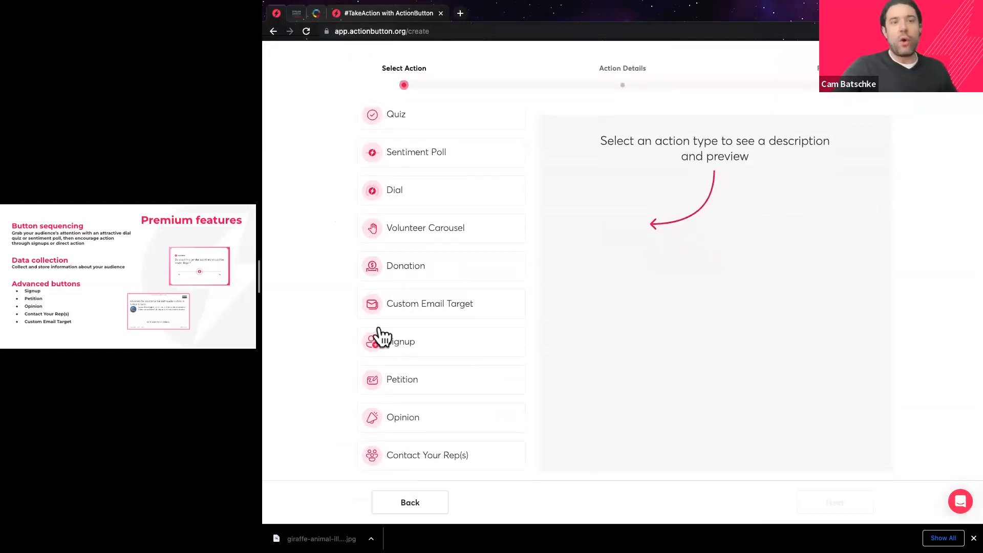
{"action": "left_click", "coordinate": [417, 457]}
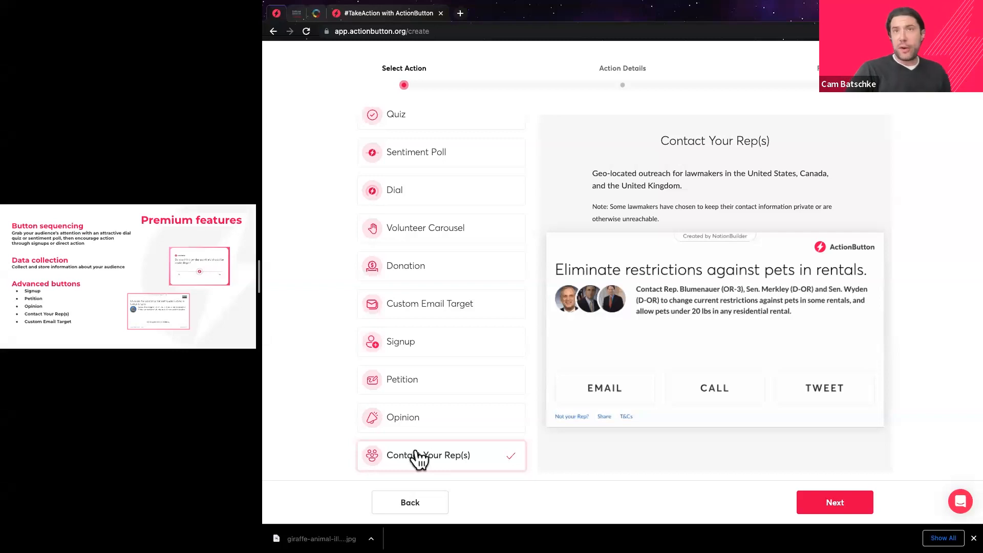
{"action": "left_click", "coordinate": [605, 390]}
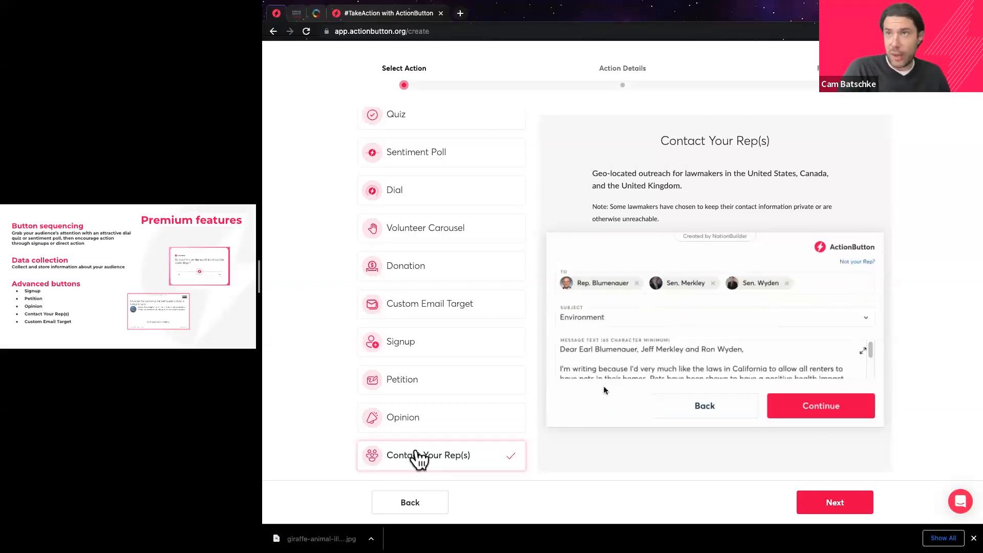
{"action": "left_click", "coordinate": [864, 351]}
{"action": "left_click", "coordinate": [845, 406]}
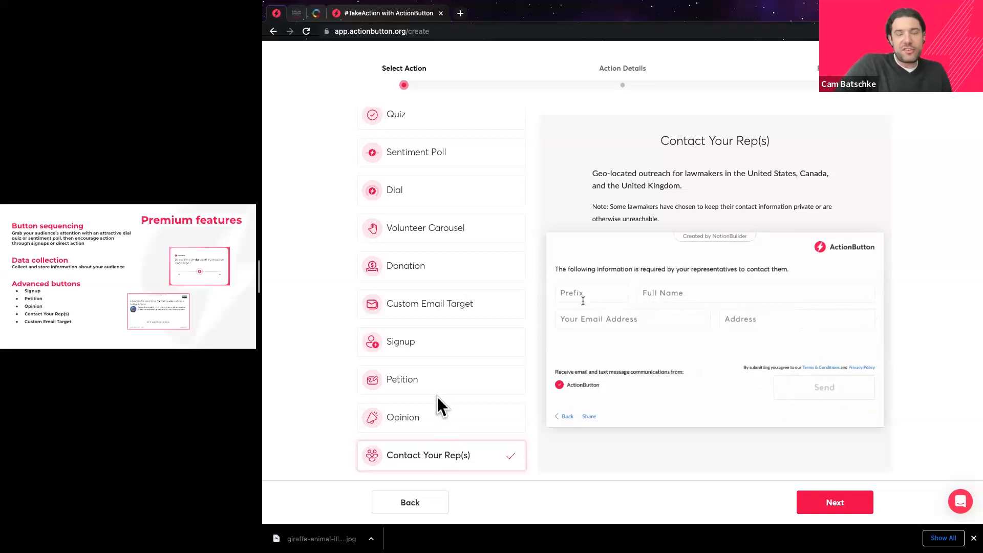
Preview the Opinion, Petition, Signup and Custom Email Target action types.
{"action": "left_click", "coordinate": [440, 417]}
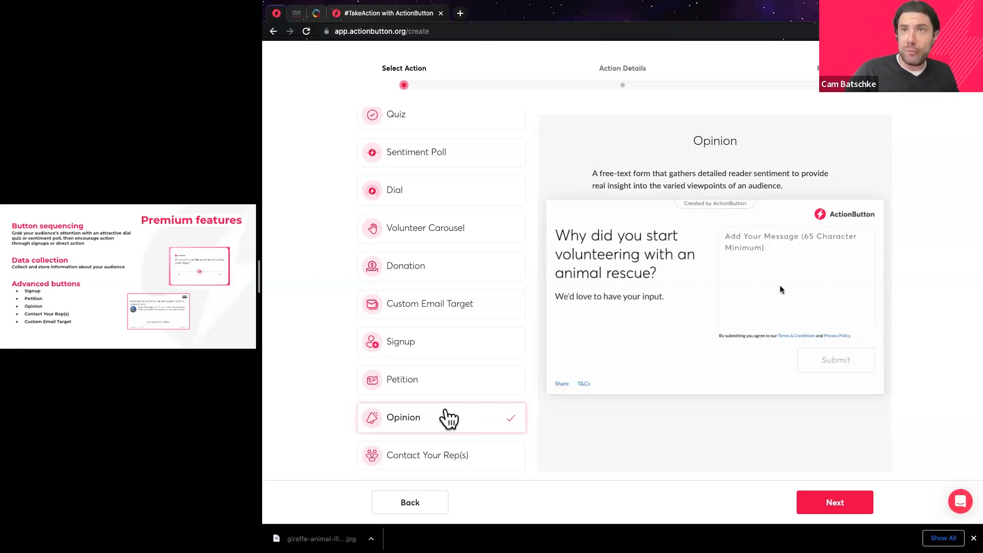
{"action": "left_click", "coordinate": [791, 257]}
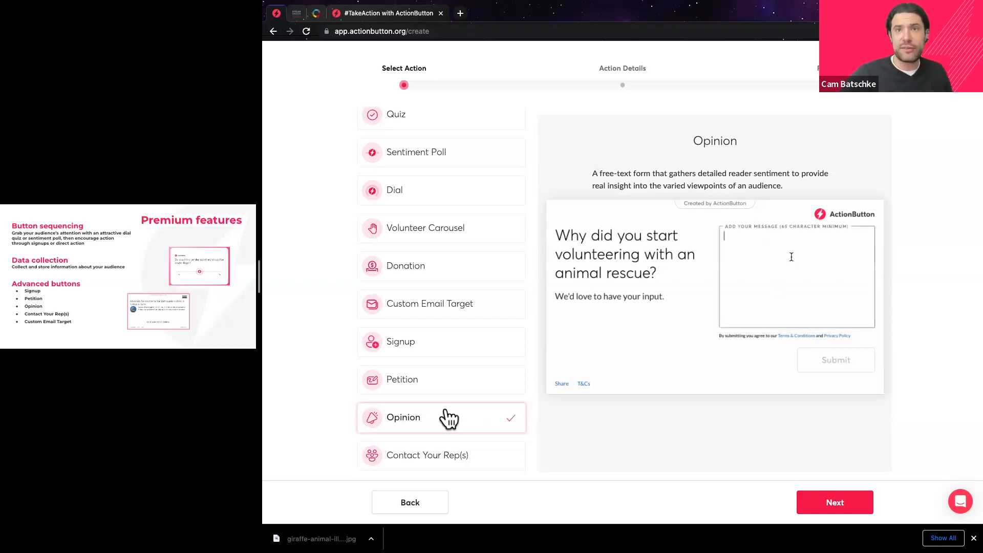
{"action": "left_click", "coordinate": [450, 389]}
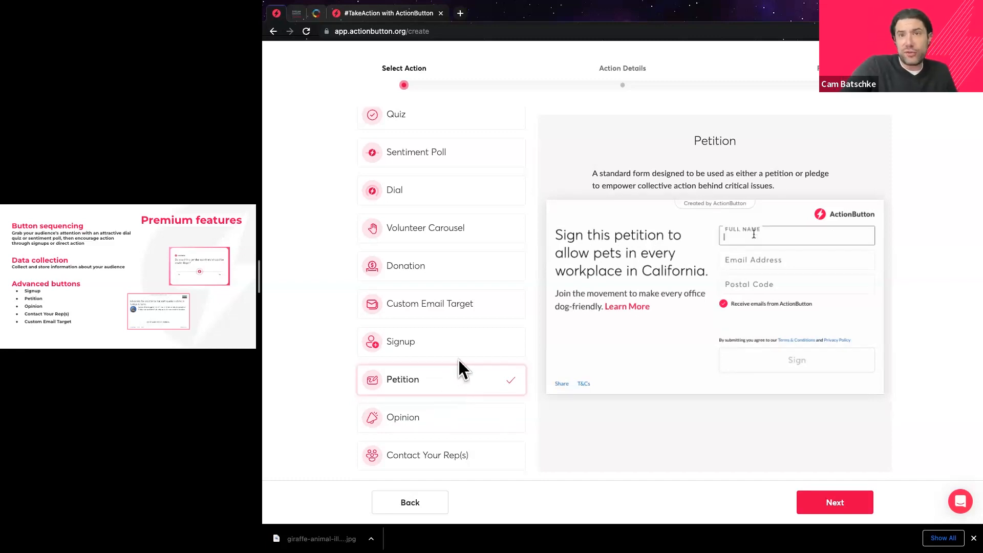
{"action": "left_click", "coordinate": [442, 344]}
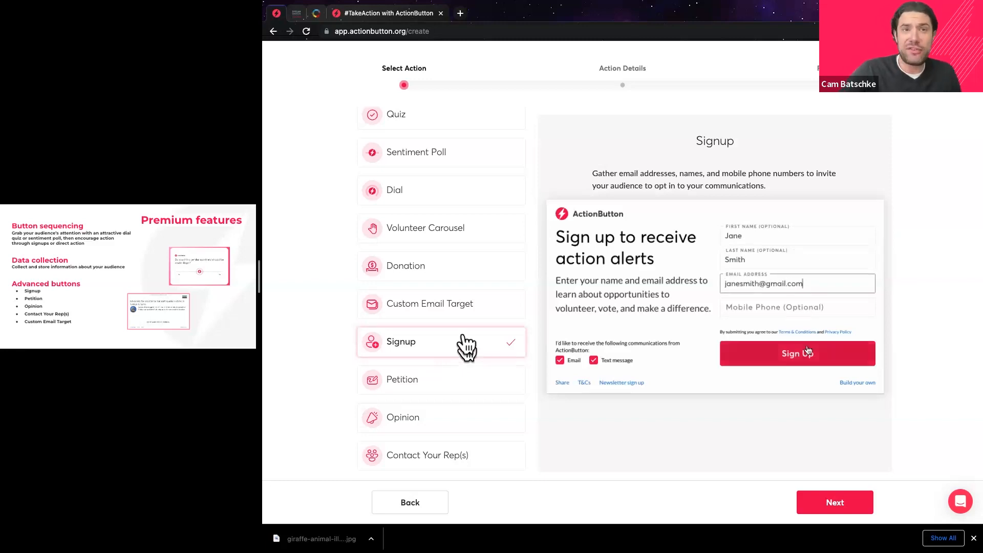
{"action": "left_click", "coordinate": [455, 321]}
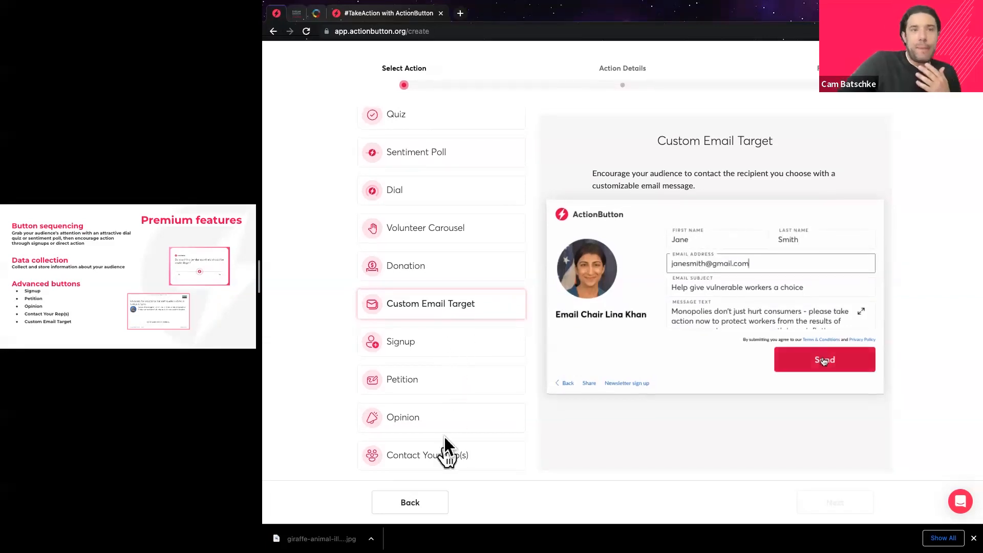
Select Contact Your Rep(s) as the action type and continue to Action Details.
{"action": "left_click", "coordinate": [446, 455]}
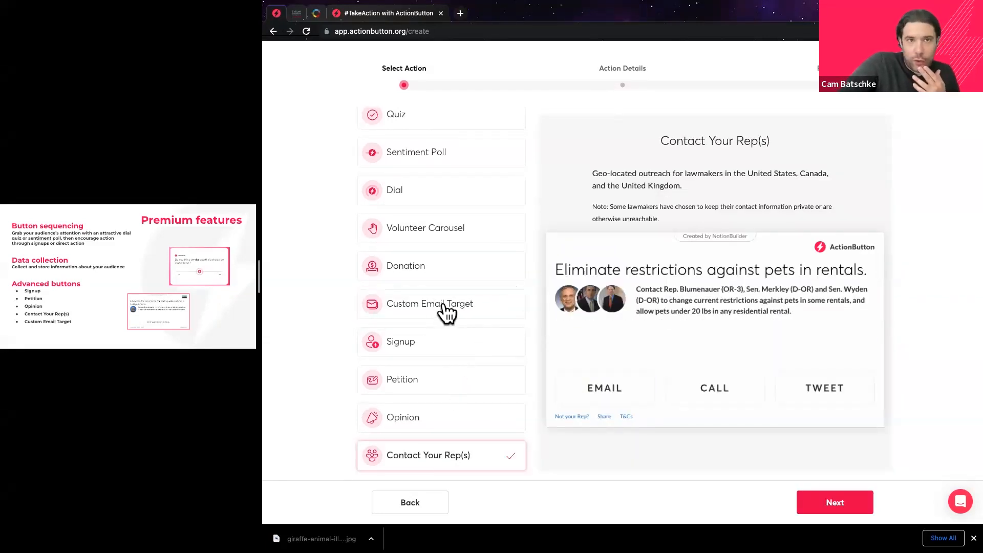
{"action": "left_click", "coordinate": [445, 313]}
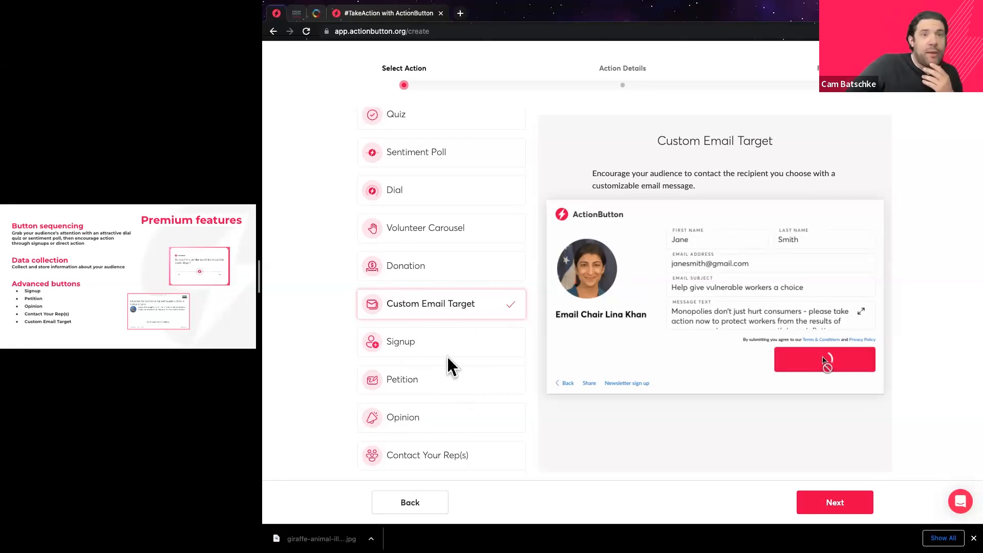
{"action": "left_click", "coordinate": [435, 455]}
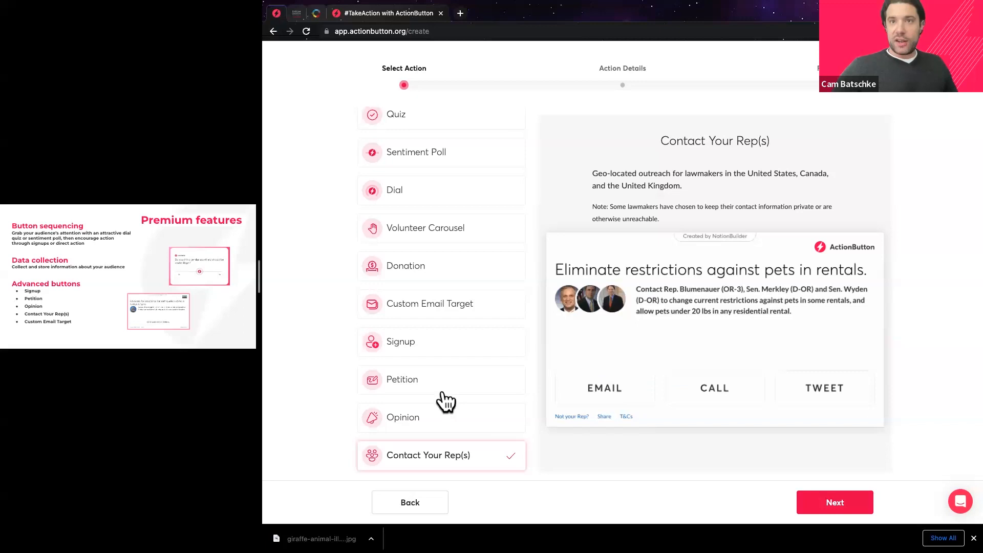
{"action": "left_click", "coordinate": [834, 505]}
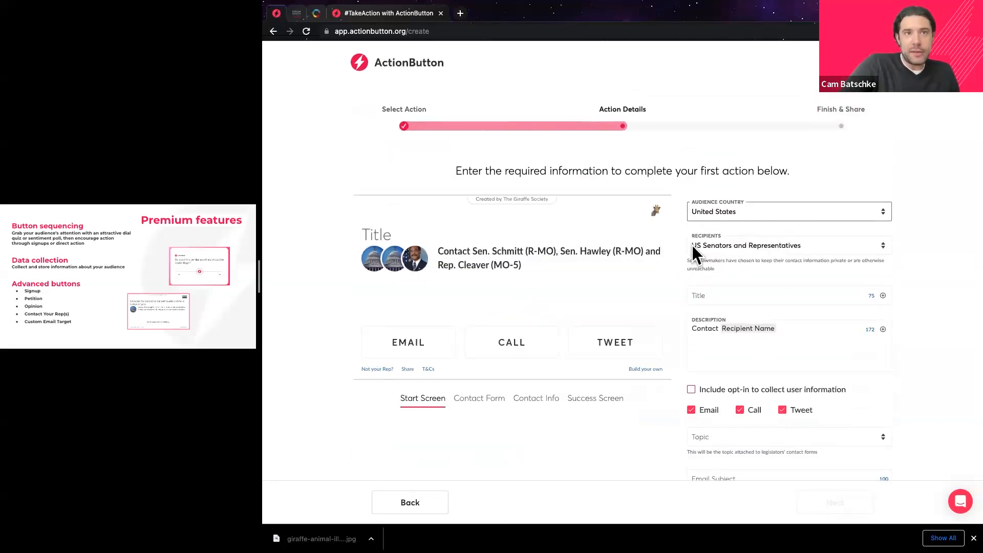
Keep United States as audience country and US Senators and Representatives as recipients.
{"action": "left_click", "coordinate": [751, 207]}
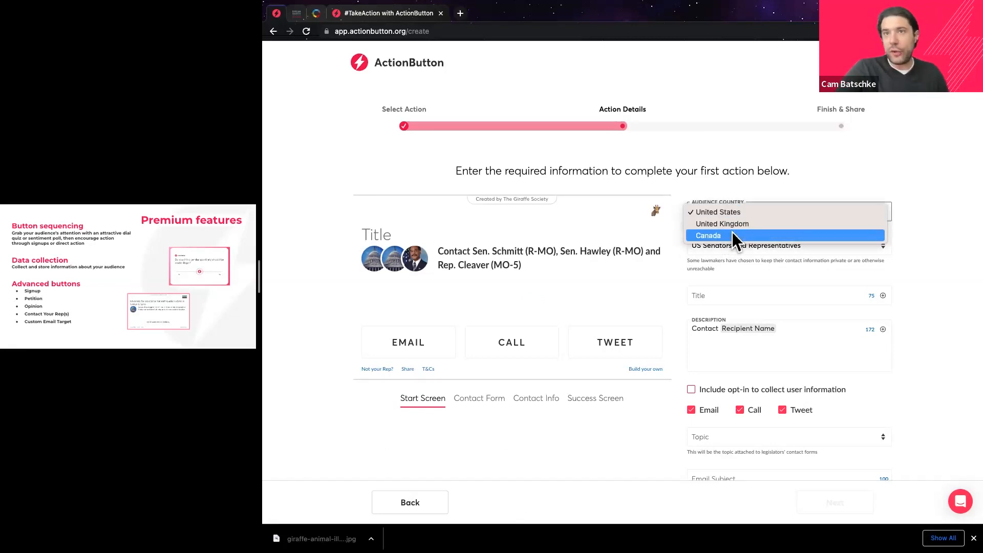
{"action": "left_click", "coordinate": [904, 231]}
{"action": "left_click", "coordinate": [785, 246]}
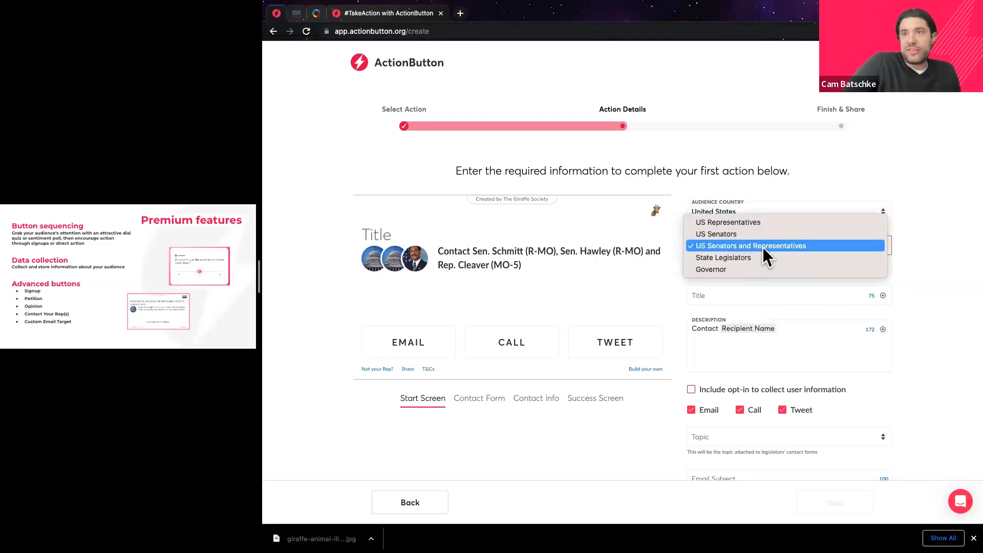
{"action": "left_click", "coordinate": [678, 277]}
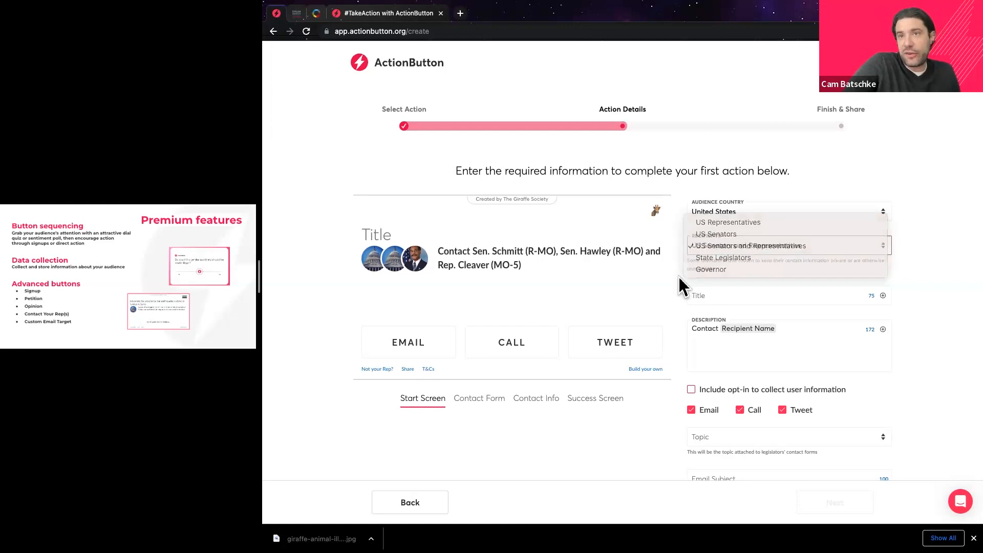
Paste the title about single-use plastics at the zoo.
{"action": "left_click", "coordinate": [738, 295]}
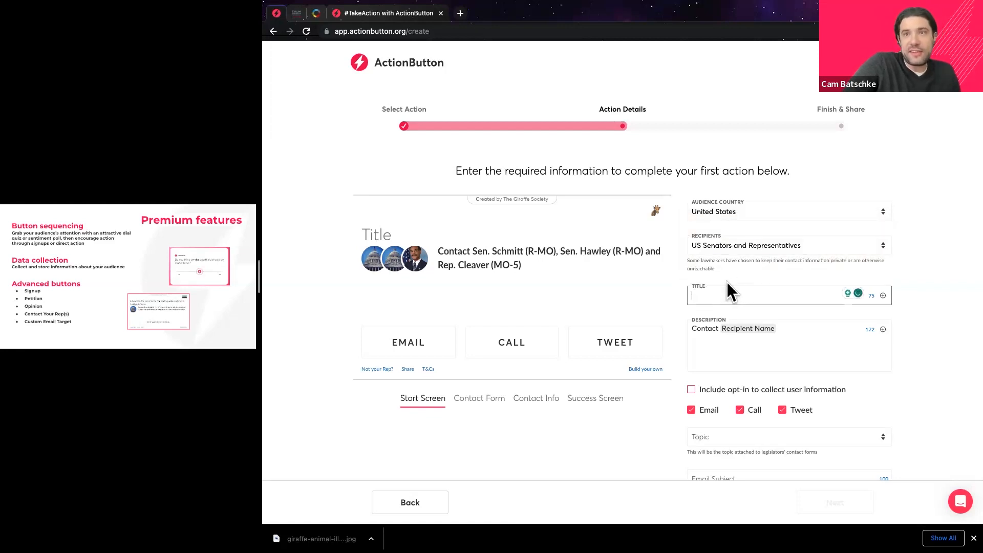
{"action": "scroll", "coordinate": [729, 281], "scroll_direction": "down", "scroll_amount": 1}
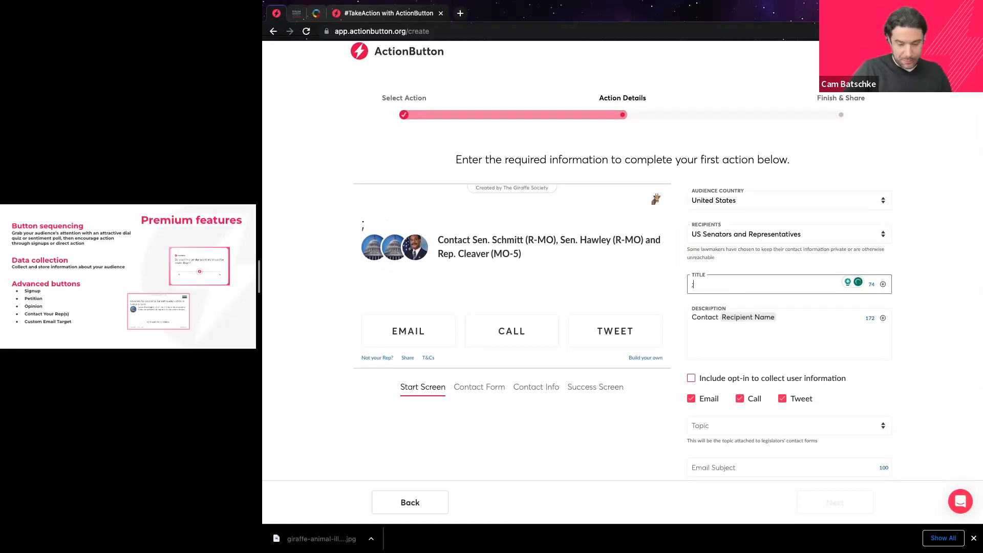
{"action": "type", "text": "Let your local lawmaker know how you feel about Single-use plastics at our Local Zoo"}
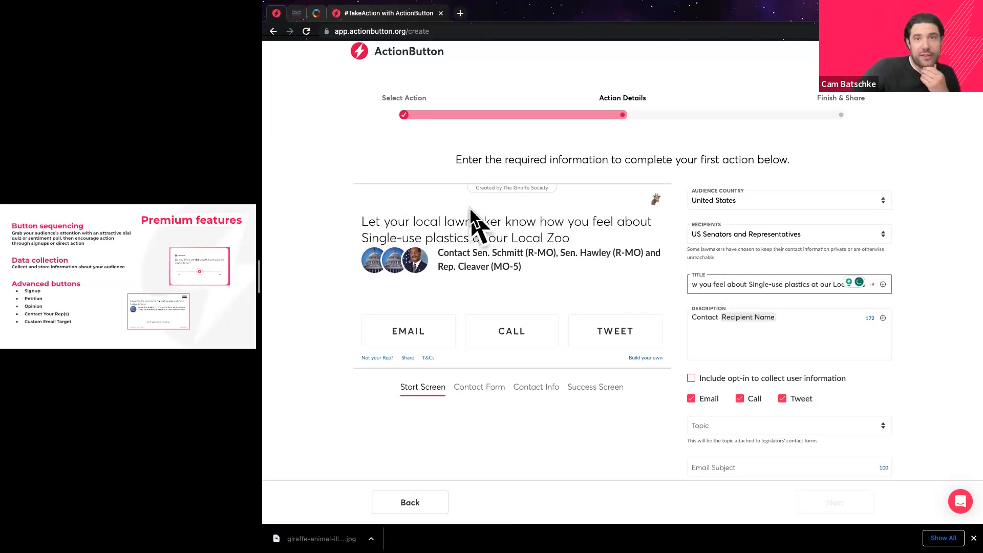
{"action": "scroll", "coordinate": [769, 282], "scroll_direction": "down", "scroll_amount": 1}
{"action": "left_click", "coordinate": [692, 301]}
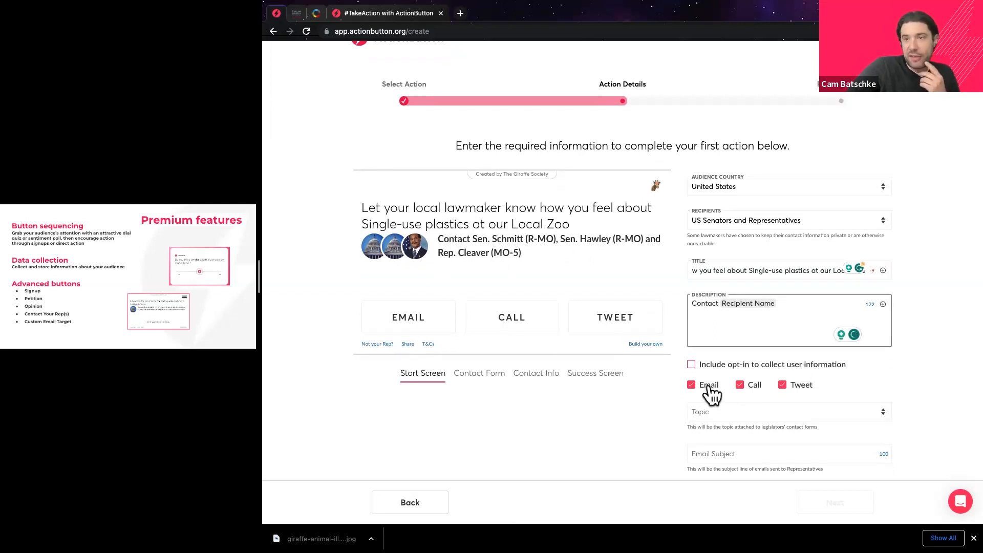
Set the button's topic to Animals.
{"action": "scroll", "coordinate": [619, 352], "scroll_direction": "down", "scroll_amount": 2}
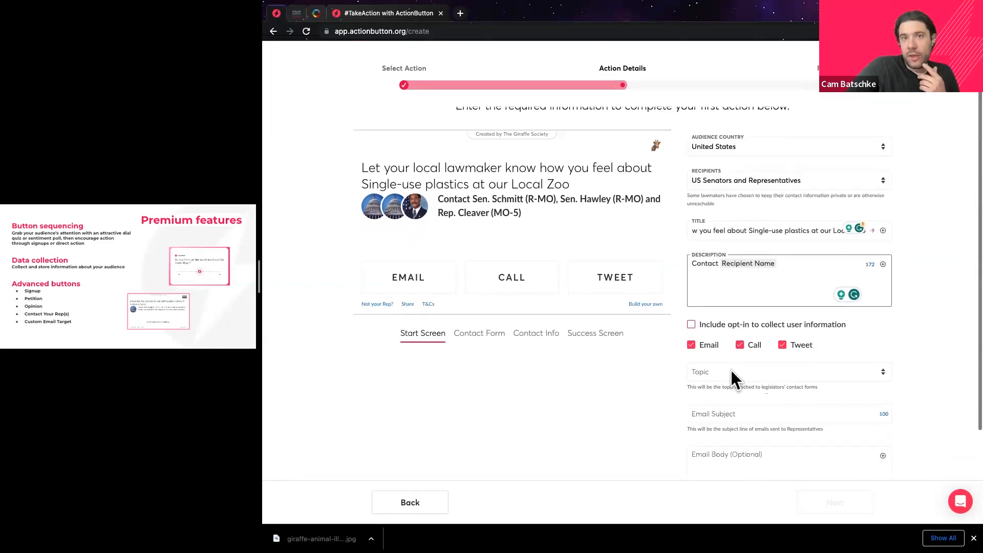
{"action": "left_click", "coordinate": [749, 372]}
{"action": "left_click", "coordinate": [720, 395]}
{"action": "scroll", "coordinate": [658, 369], "scroll_direction": "down", "scroll_amount": 2}
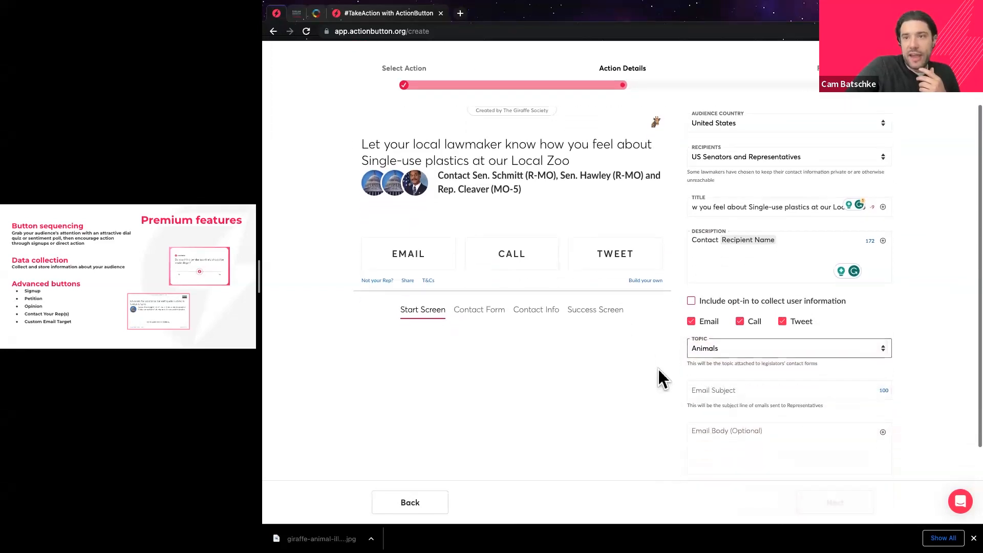
Paste the email subject line, removing a stray semicolon.
{"action": "left_click", "coordinate": [734, 352]}
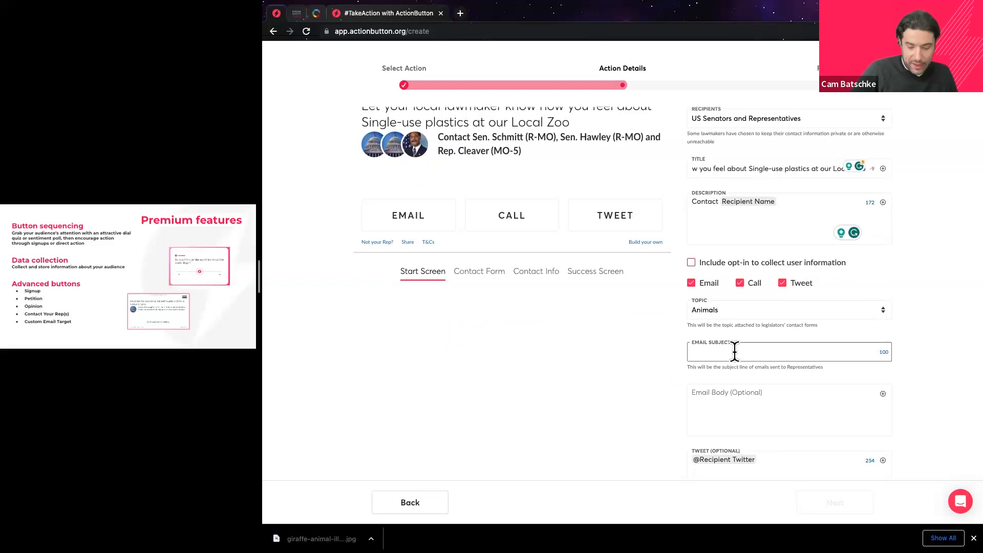
{"action": "type", "text": ";"}
{"action": "key", "text": "BackSpace"}
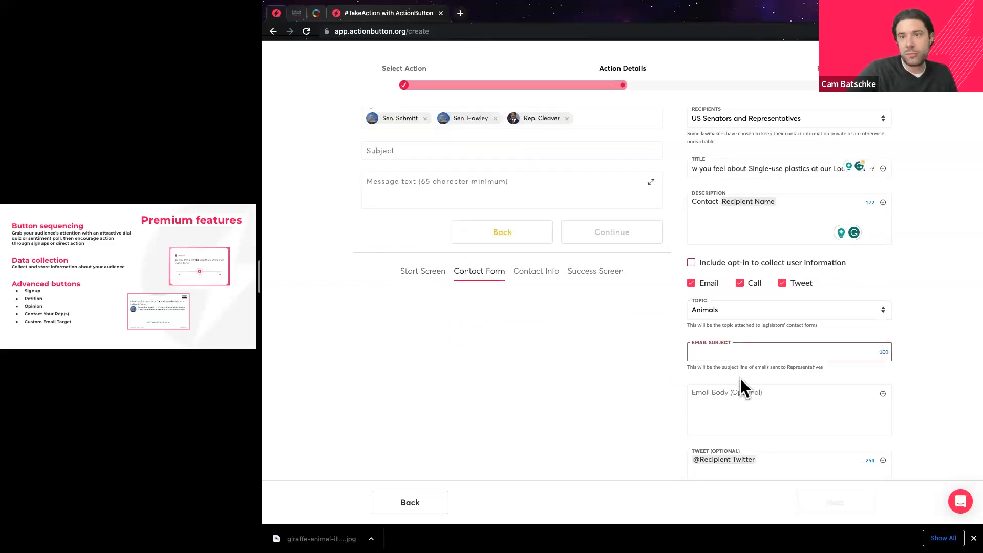
{"action": "type", "text": "Let your local lawmaker know how you feel about Single-use plastics at our Local Zoo"}
Paste the email body text and check its (Your Name) sign-off line.
{"action": "left_click", "coordinate": [758, 394]}
{"action": "scroll", "coordinate": [756, 390], "scroll_direction": "down", "scroll_amount": 3}
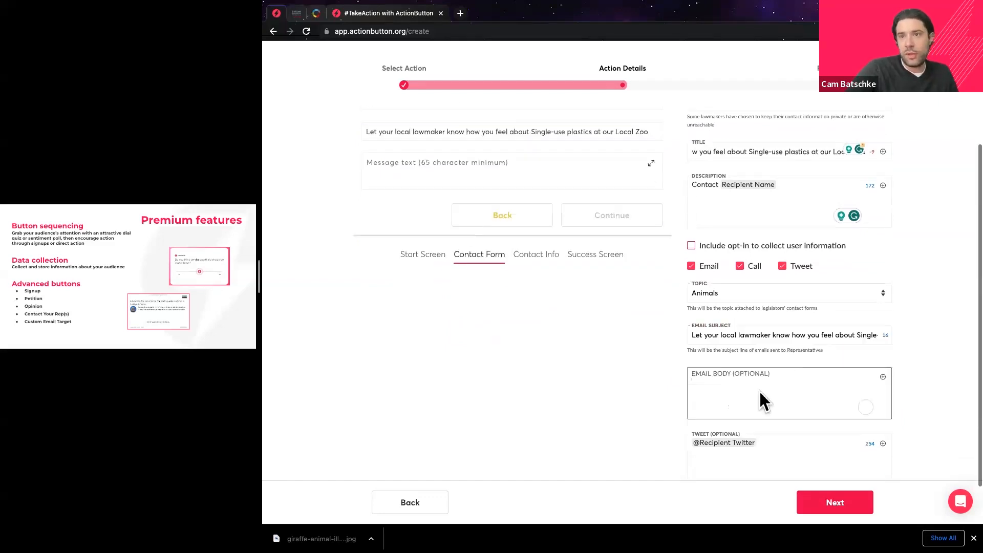
{"action": "key", "text": "super+v"}
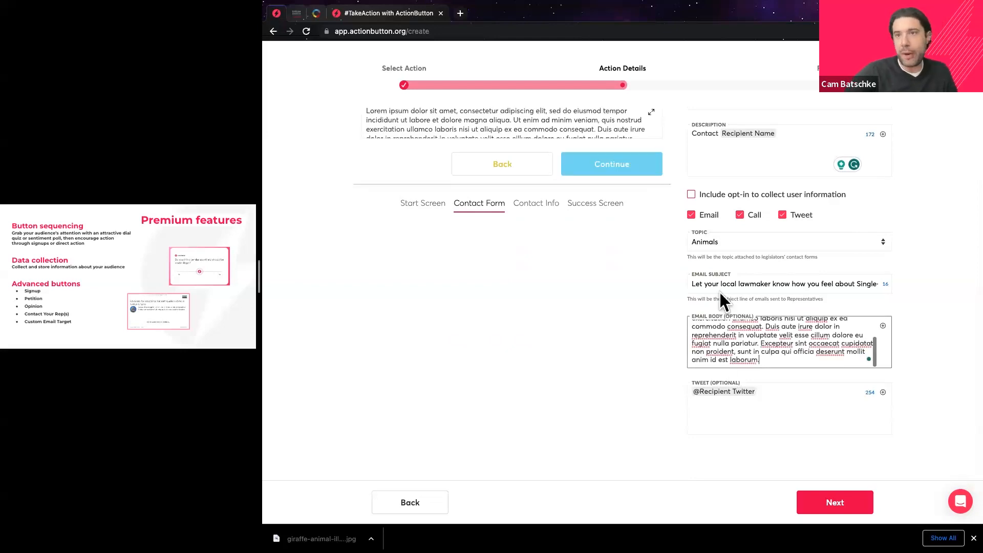
{"action": "scroll", "coordinate": [725, 345], "scroll_direction": "down", "scroll_amount": 2}
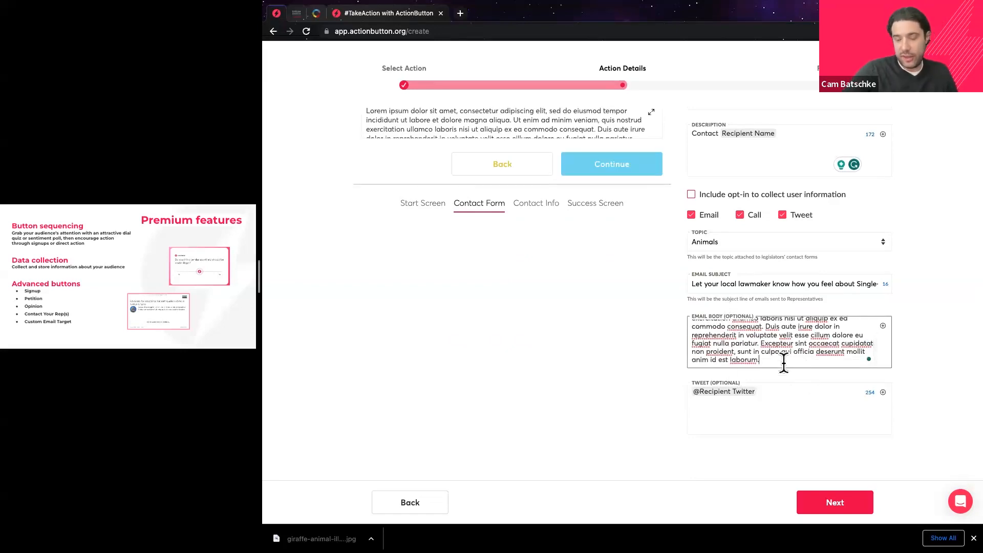
{"action": "key", "text": "Return"}
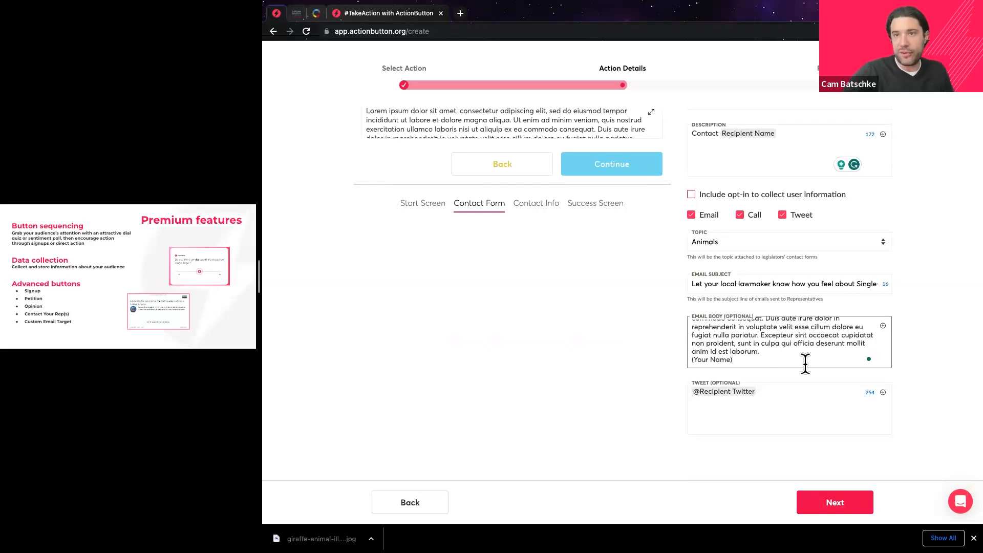
{"action": "left_click_drag", "start_coordinate": [739, 361], "coordinate": [689, 361]}
{"action": "left_click", "coordinate": [764, 353]}
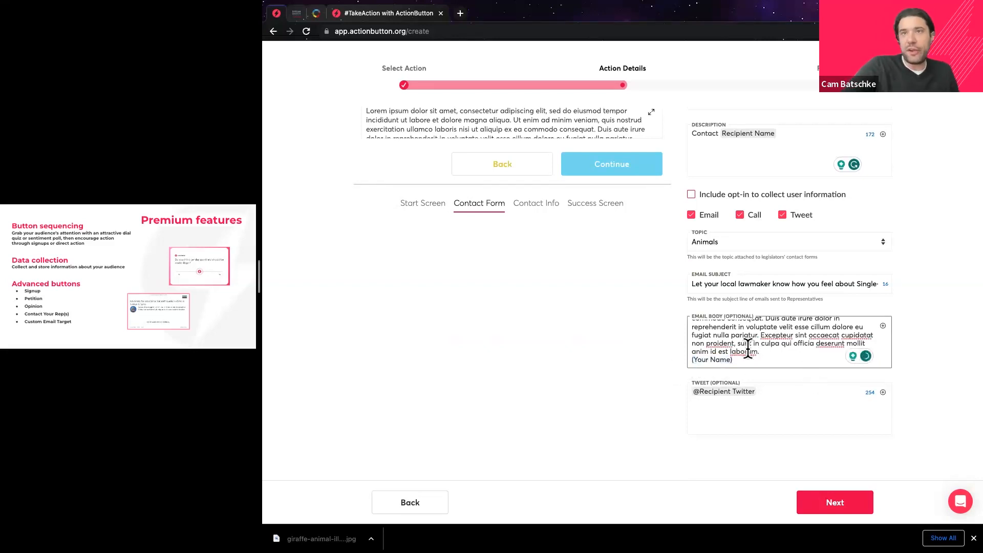
{"action": "scroll", "coordinate": [657, 335], "scroll_direction": "up", "scroll_amount": 3}
{"action": "scroll", "coordinate": [665, 333], "scroll_direction": "down", "scroll_amount": 2}
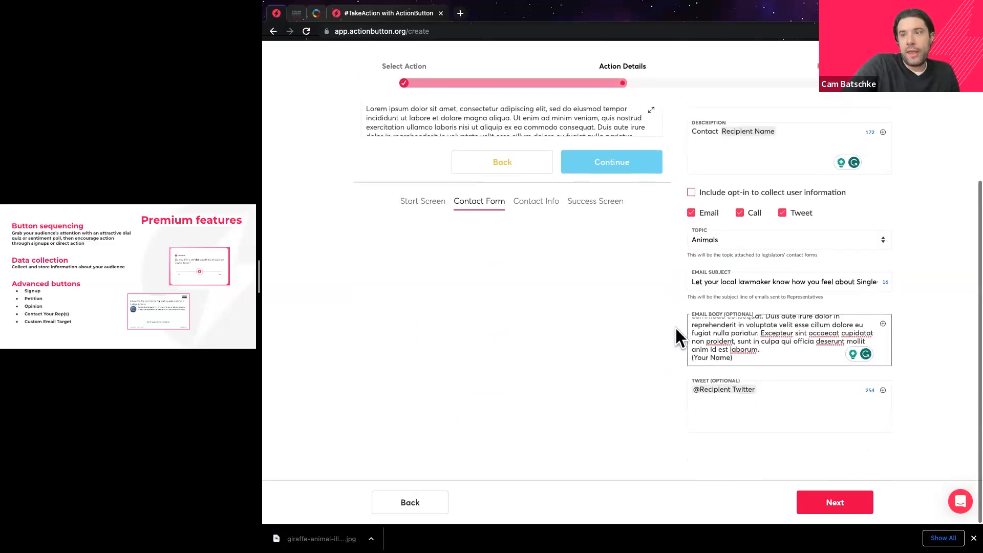
{"action": "scroll", "coordinate": [767, 399], "scroll_direction": "up", "scroll_amount": 3}
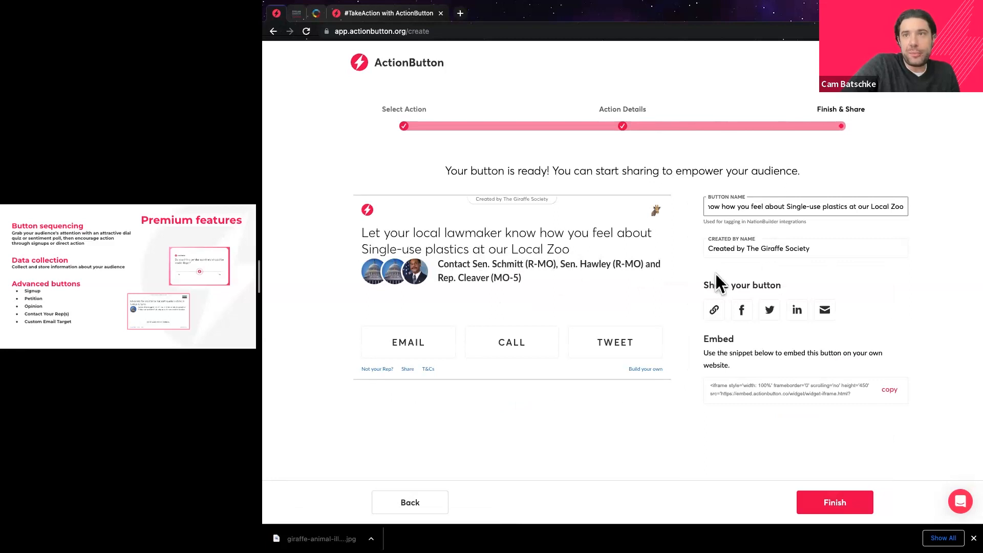
Finish the button, view the first My Buttons entry, and open its public share page.
{"action": "left_click", "coordinate": [649, 415]}
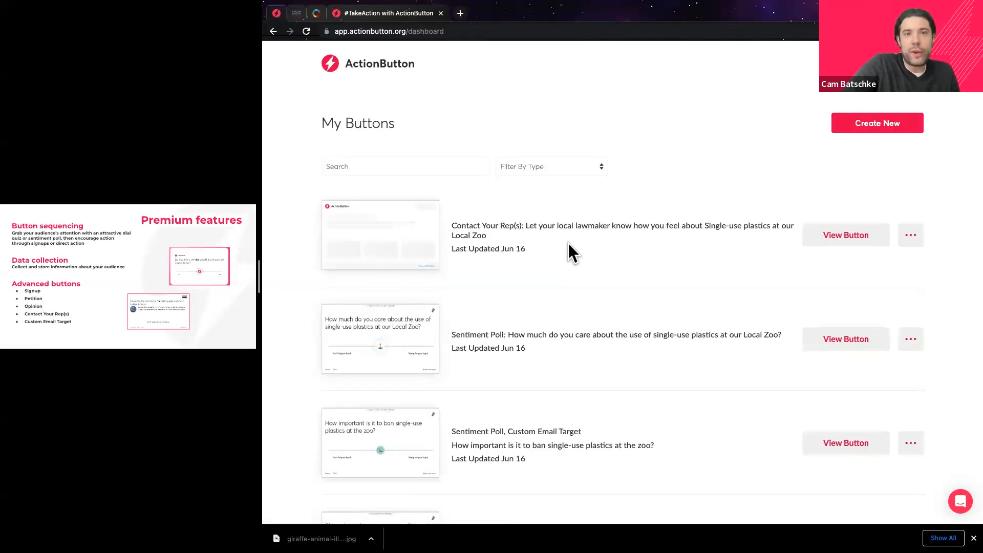
{"action": "left_click", "coordinate": [846, 234]}
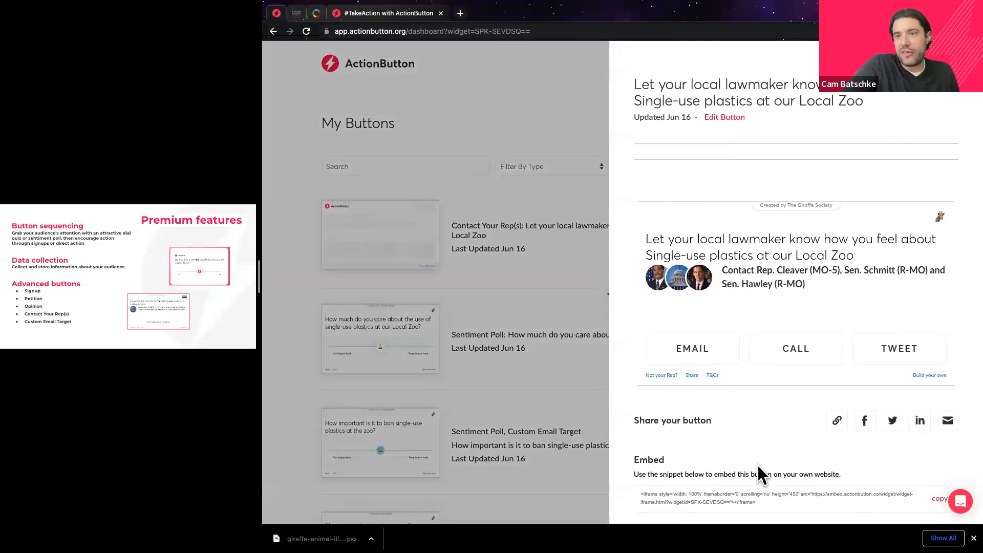
{"action": "left_click", "coordinate": [836, 463]}
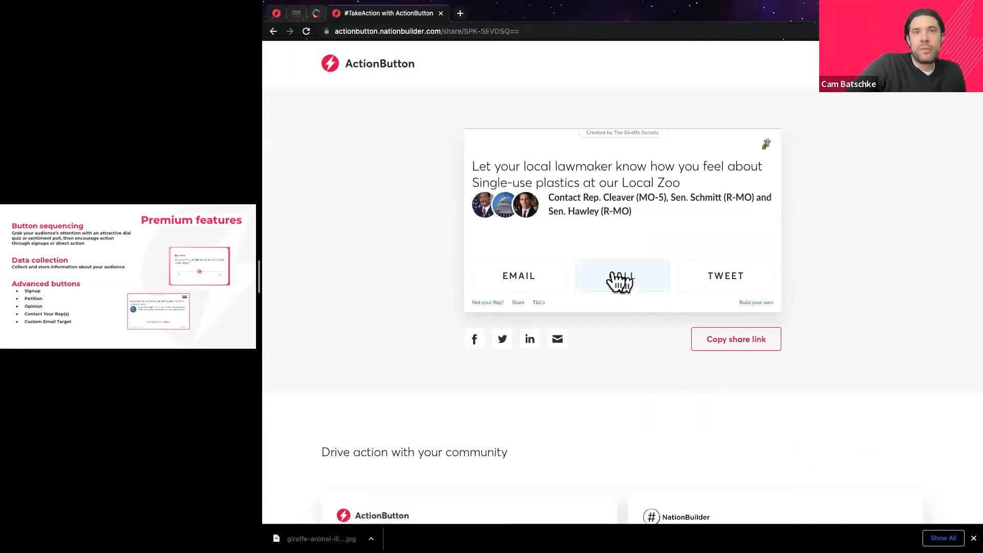
Try the live widget's email, call and tweet options, then close the share page.
{"action": "left_click", "coordinate": [535, 281]}
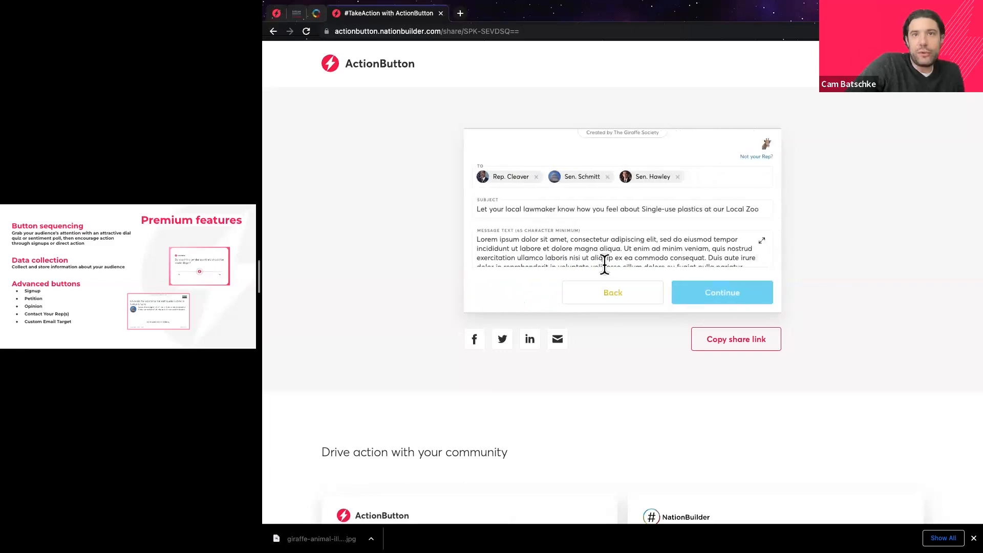
{"action": "scroll", "coordinate": [589, 250], "scroll_direction": "down", "scroll_amount": 3}
{"action": "scroll", "coordinate": [589, 260], "scroll_direction": "up", "scroll_amount": 2}
{"action": "left_click", "coordinate": [610, 291]}
{"action": "left_click", "coordinate": [614, 281]}
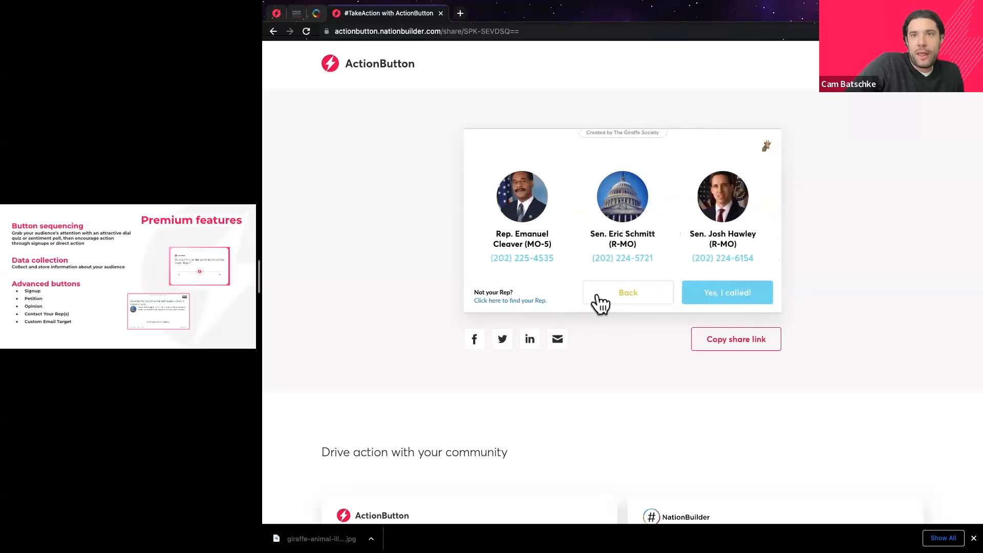
{"action": "left_click", "coordinate": [624, 296]}
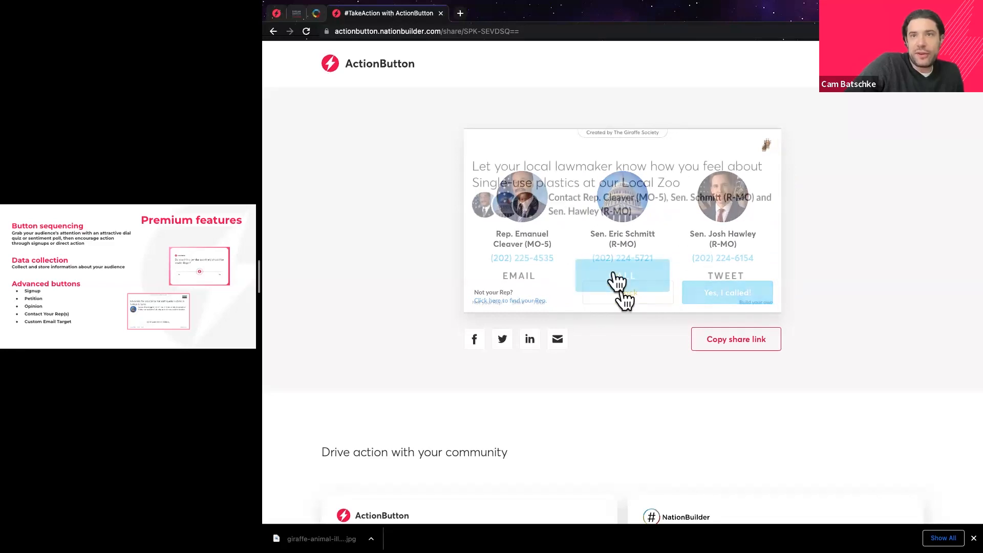
{"action": "left_click", "coordinate": [720, 279]}
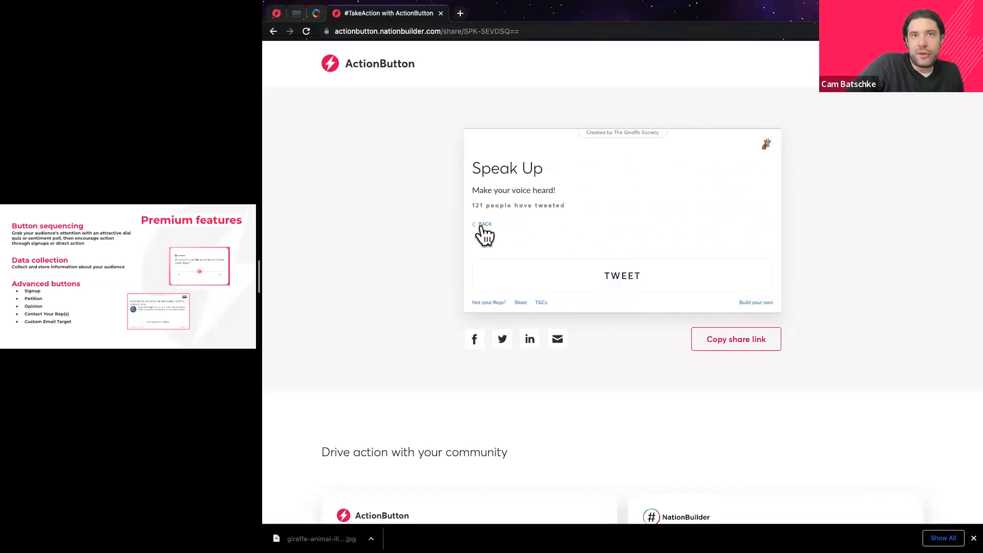
{"action": "left_click", "coordinate": [484, 225]}
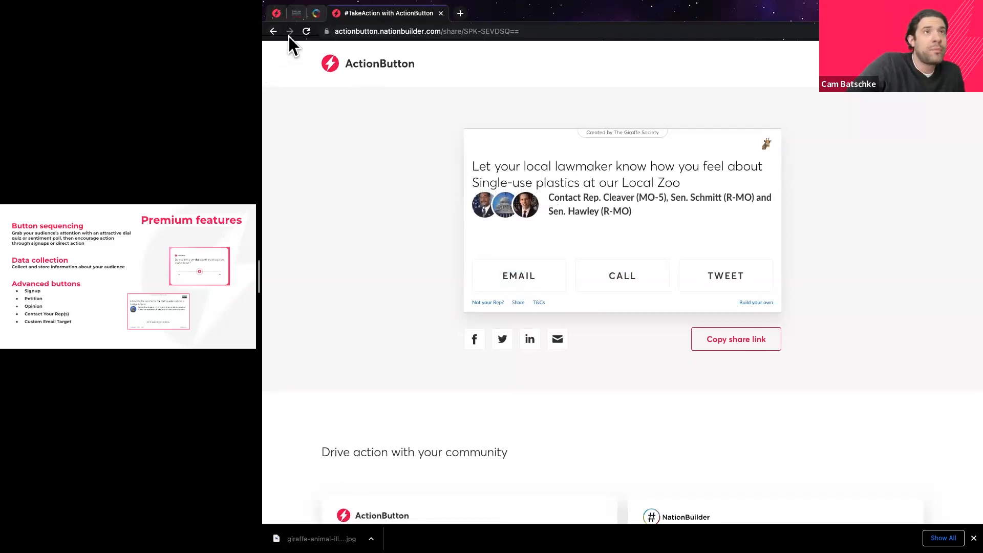
{"action": "left_click", "coordinate": [441, 13]}
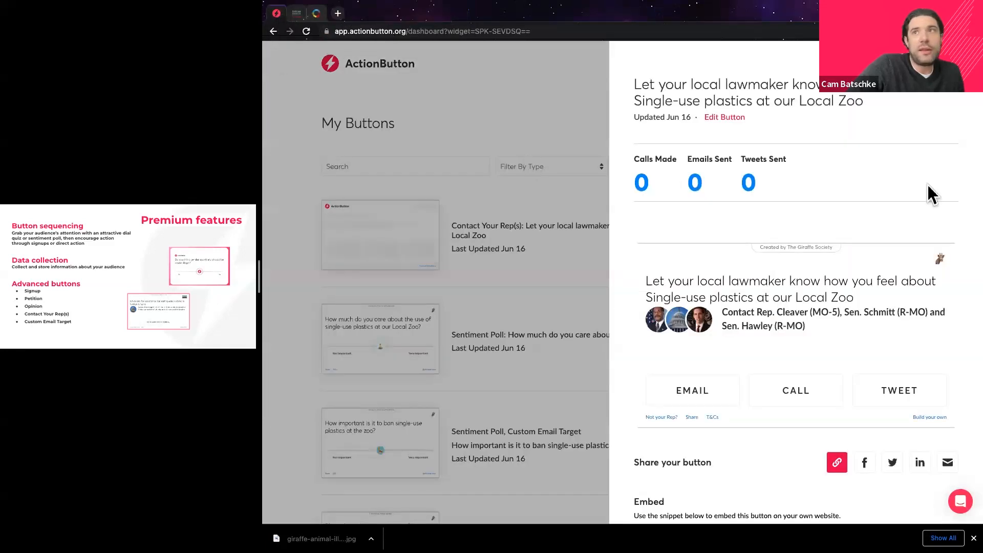
Close the lawmaker button's details, widen the slide pane, and advance to the ActionButton + NationBuilder slide.
{"action": "left_click", "coordinate": [954, 88]}
{"action": "left_click_drag", "start_coordinate": [259, 275], "coordinate": [659, 275]}
{"action": "left_click", "coordinate": [244, 262]}
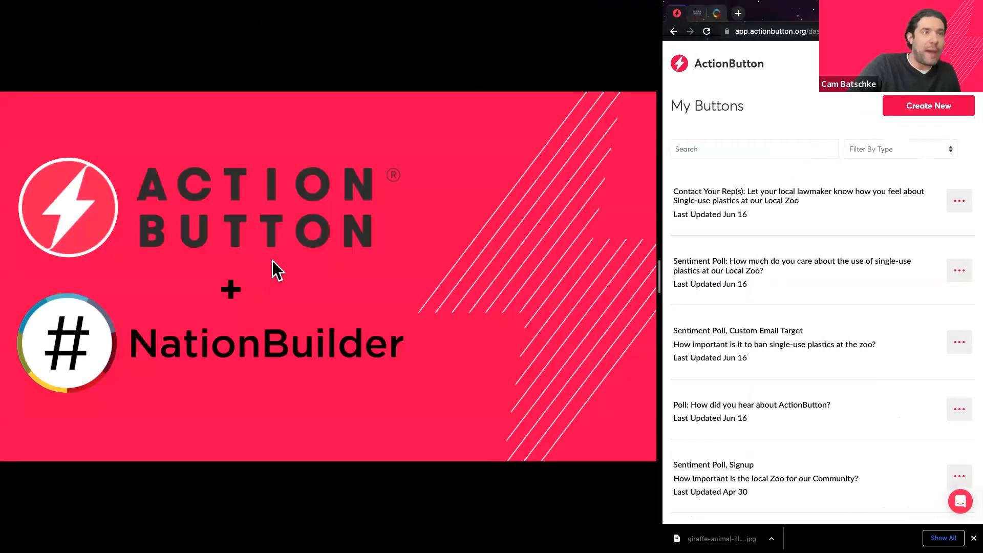
Show the Basic vs Pro features slide, glance at pricing, then widen the dashboard again.
{"action": "left_click", "coordinate": [299, 262]}
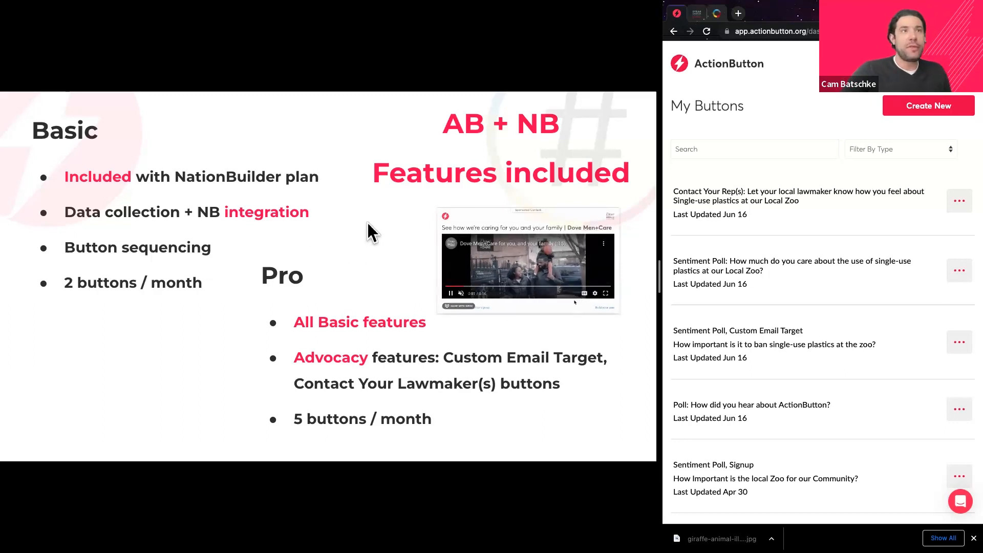
{"action": "key", "text": "Right"}
{"action": "key", "text": "Left"}
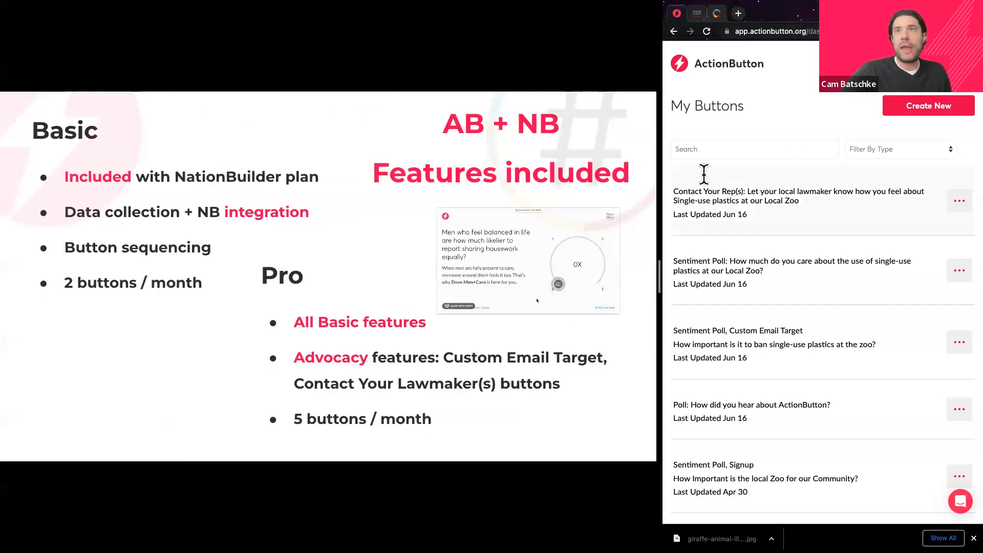
{"action": "left_click_drag", "start_coordinate": [661, 279], "coordinate": [228, 273]}
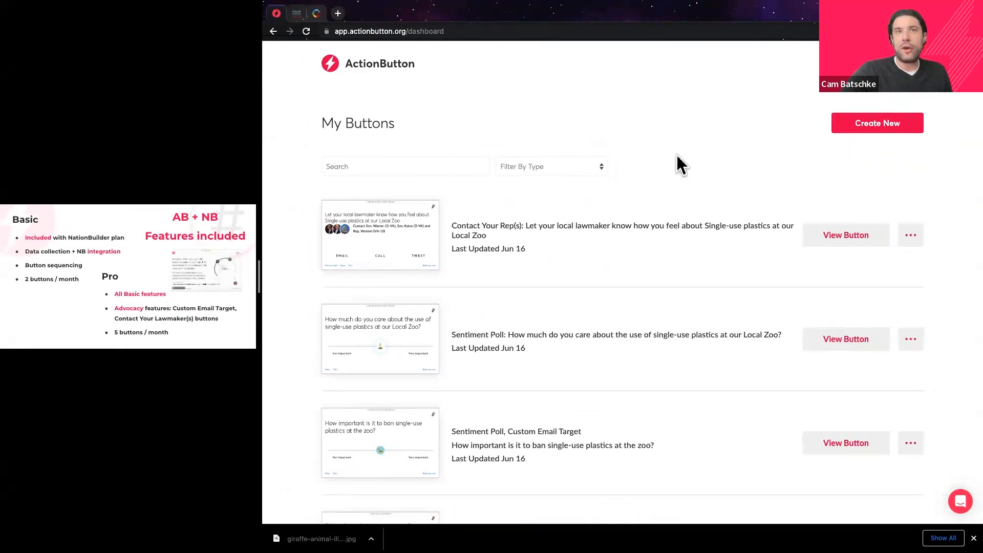
Locate the Sentiment Poll, Custom Email Target zoo plastics button in My Buttons and view its details.
{"action": "scroll", "coordinate": [643, 174], "scroll_direction": "down", "scroll_amount": 3}
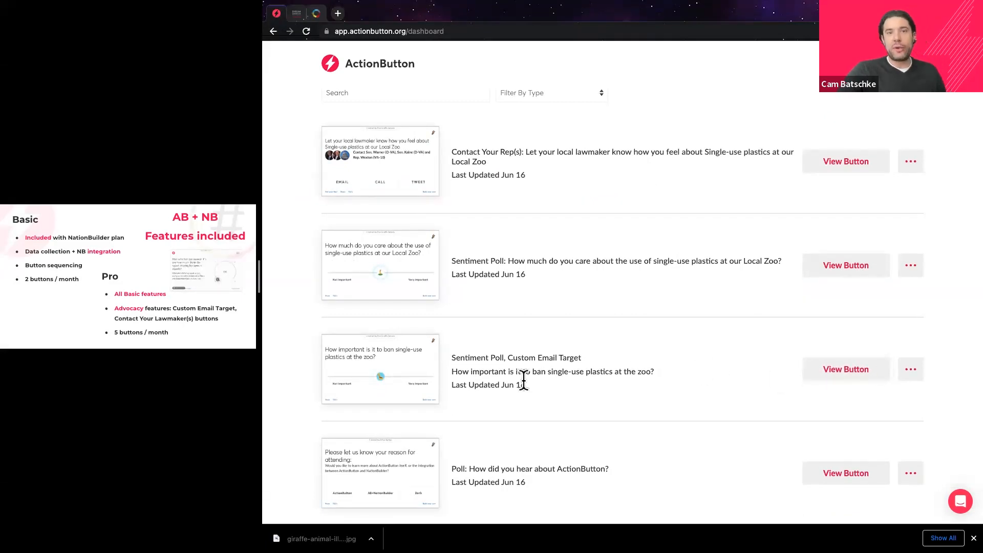
{"action": "scroll", "coordinate": [542, 380], "scroll_direction": "up", "scroll_amount": 1}
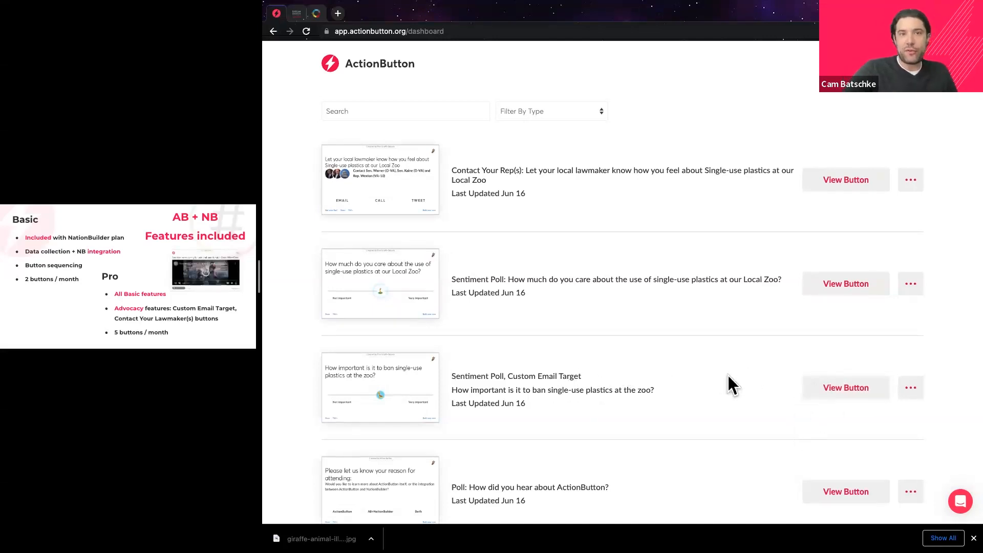
{"action": "left_click_drag", "start_coordinate": [452, 376], "coordinate": [582, 377]}
{"action": "double_click", "coordinate": [469, 376]}
{"action": "triple_click", "coordinate": [468, 375]}
{"action": "left_click", "coordinate": [471, 375], "text": "shift"}
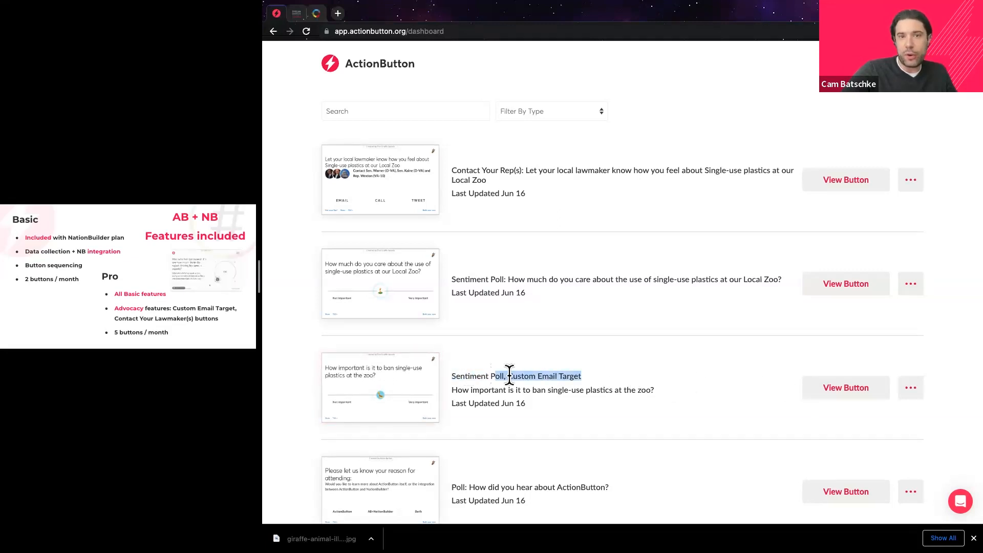
{"action": "triple_click", "coordinate": [527, 390]}
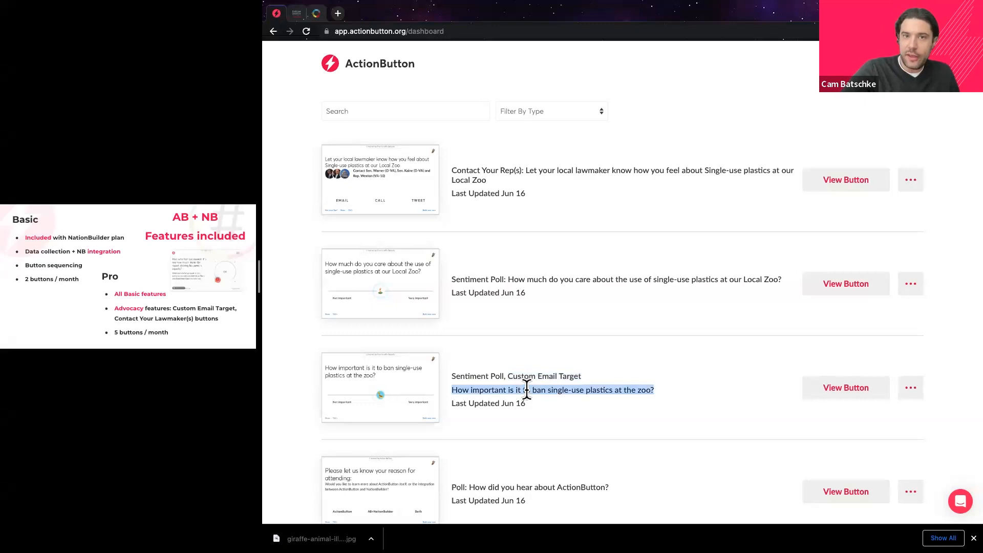
{"action": "left_click", "coordinate": [579, 367]}
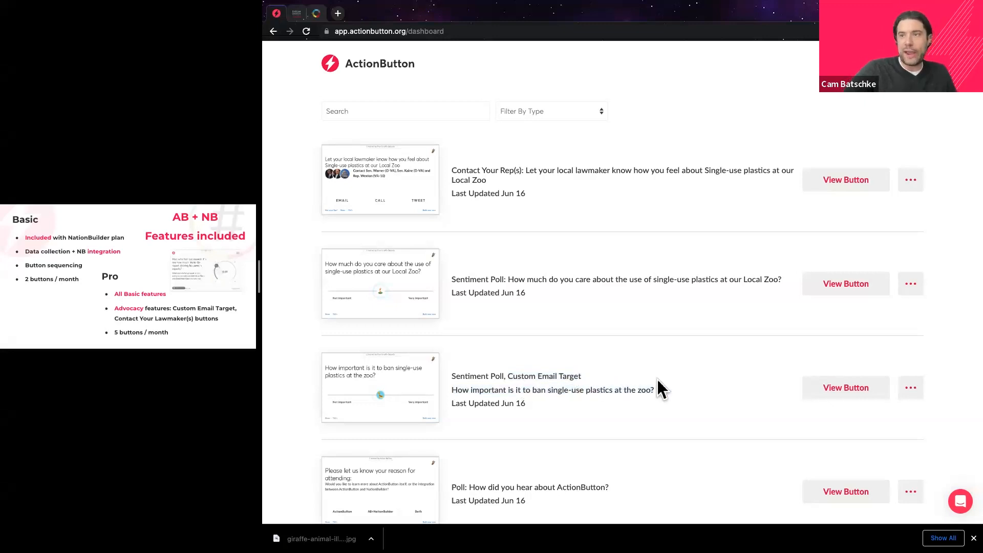
{"action": "left_click", "coordinate": [826, 390]}
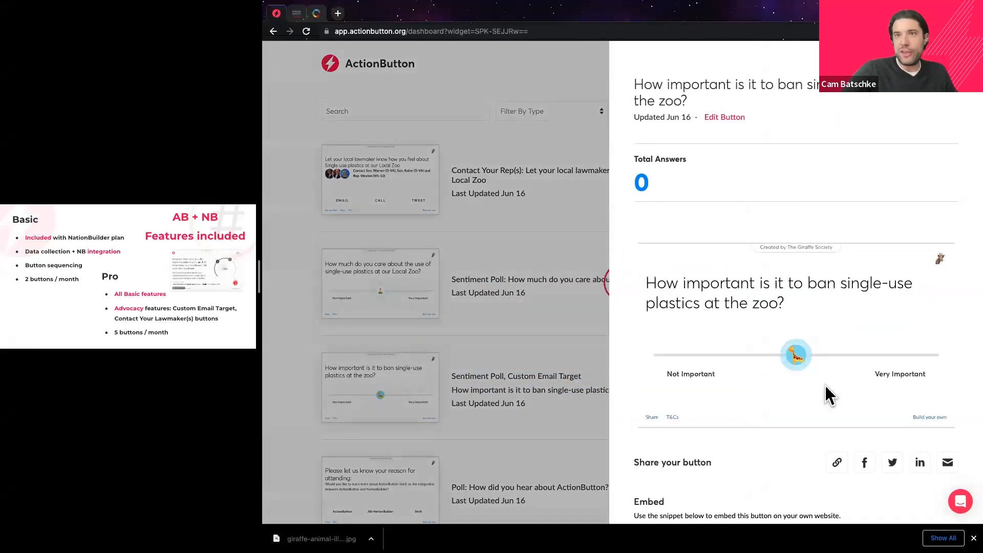
Click Edit Button on the zoo plastics sentiment poll's details panel.
{"action": "scroll", "coordinate": [799, 389], "scroll_direction": "down", "scroll_amount": 1}
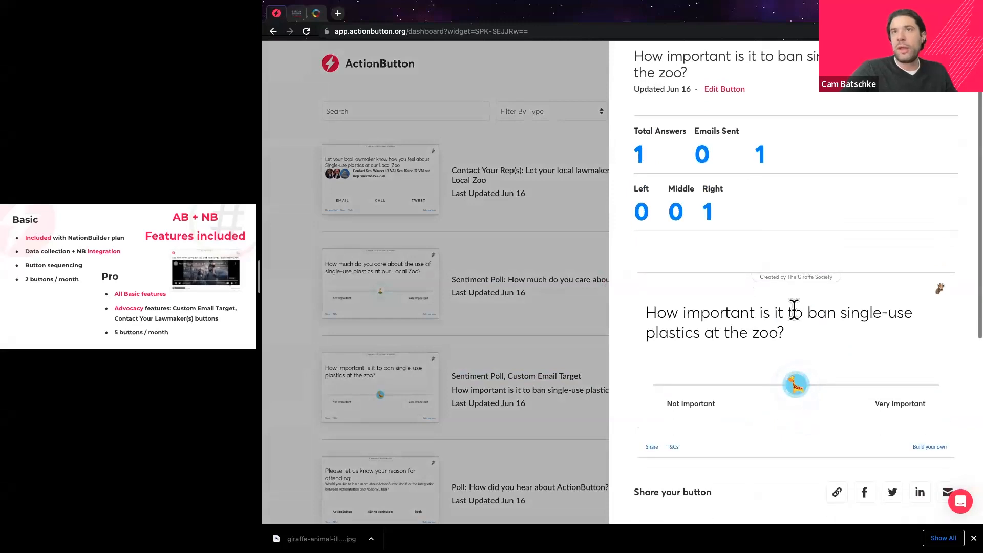
{"action": "left_click", "coordinate": [723, 89]}
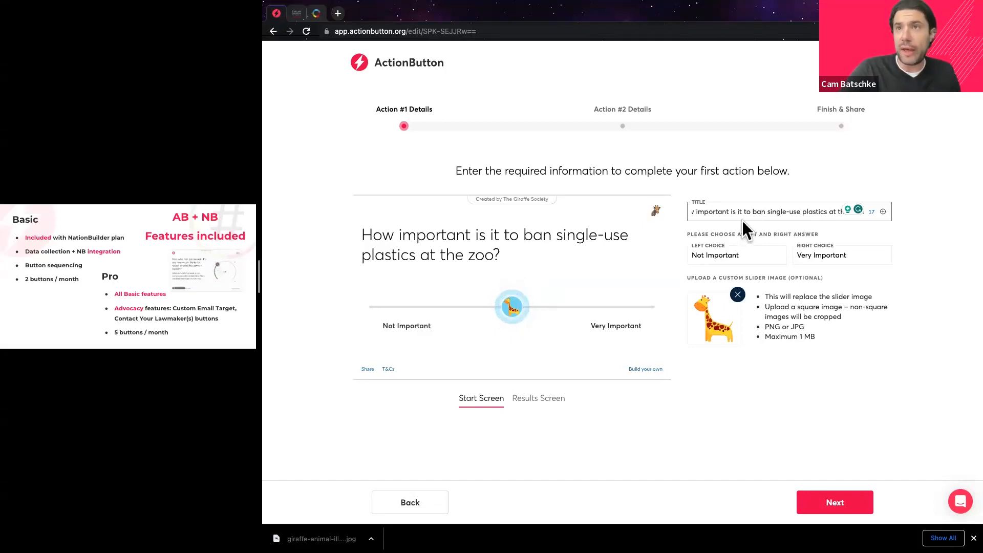
Review the Left and Right Choice fields, then go on to Action #2 Details.
{"action": "double_click", "coordinate": [729, 255]}
{"action": "left_click", "coordinate": [846, 254]}
{"action": "left_click", "coordinate": [720, 263]}
{"action": "left_click", "coordinate": [844, 501]}
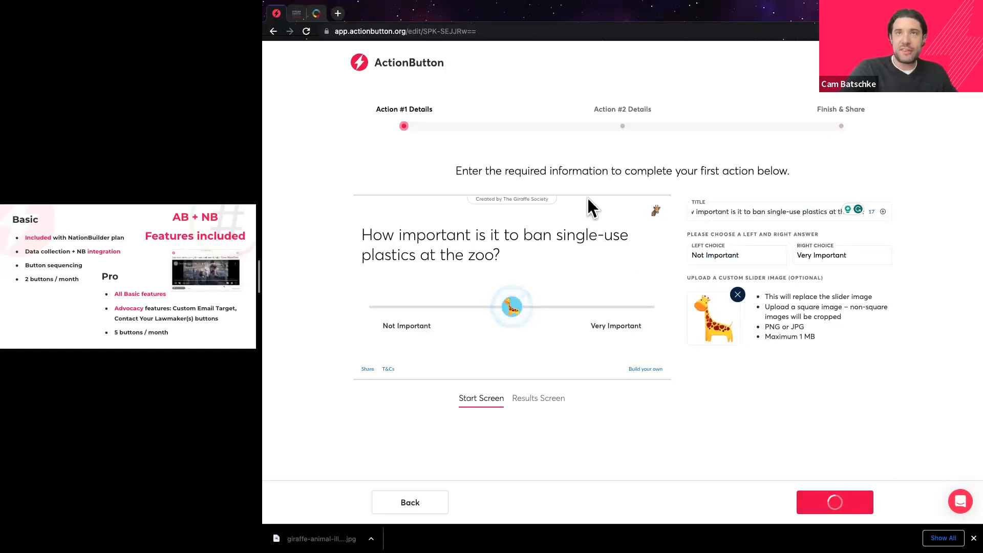
{"action": "left_click_drag", "start_coordinate": [595, 107], "coordinate": [647, 108]}
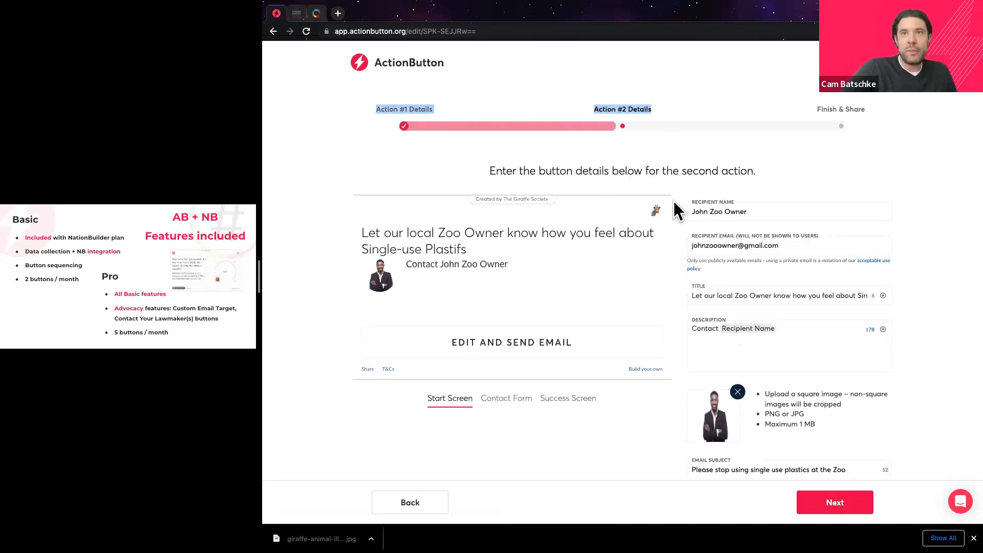
Check the recipient name and email address fields of the poll's email action.
{"action": "triple_click", "coordinate": [728, 211]}
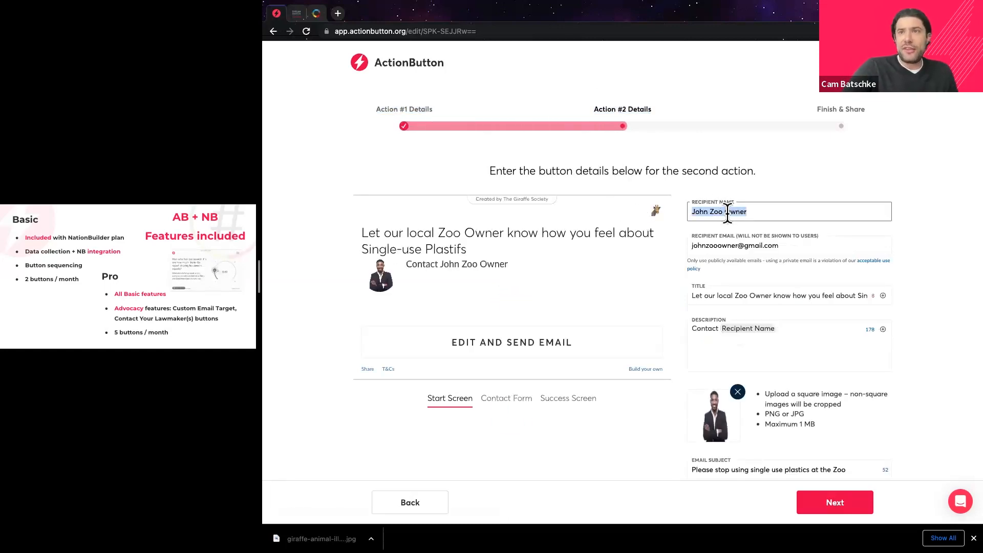
{"action": "left_click", "coordinate": [758, 247]}
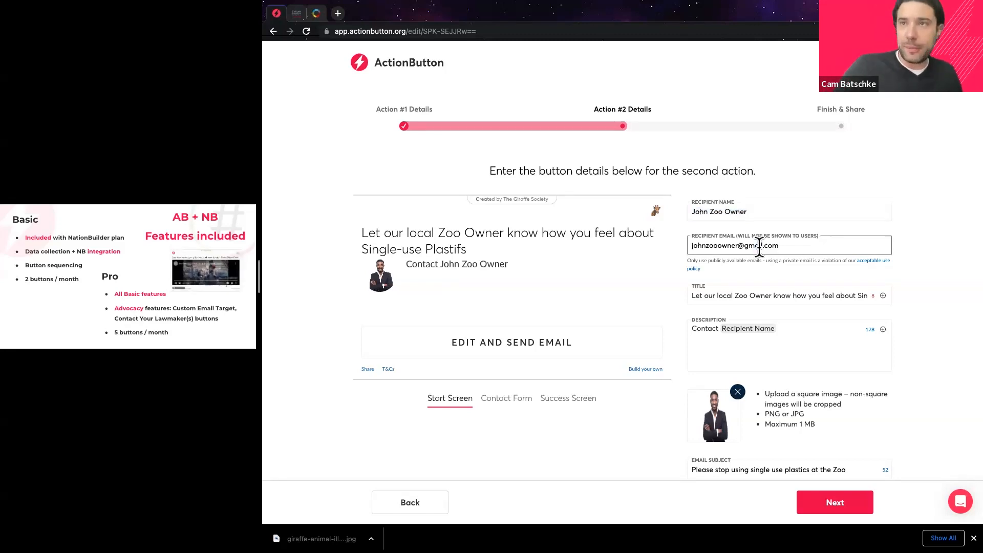
{"action": "triple_click", "coordinate": [746, 212]}
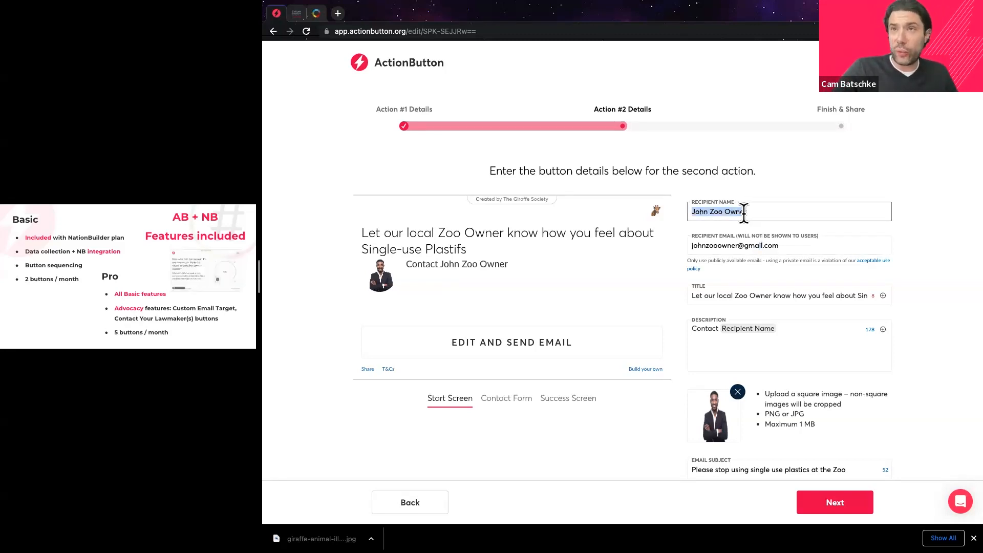
{"action": "left_click", "coordinate": [782, 211]}
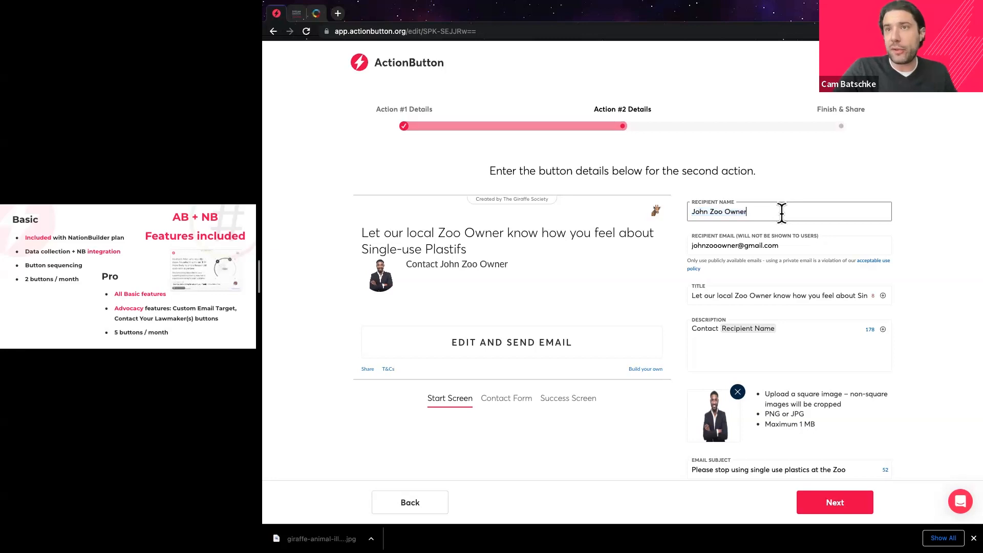
{"action": "triple_click", "coordinate": [768, 245]}
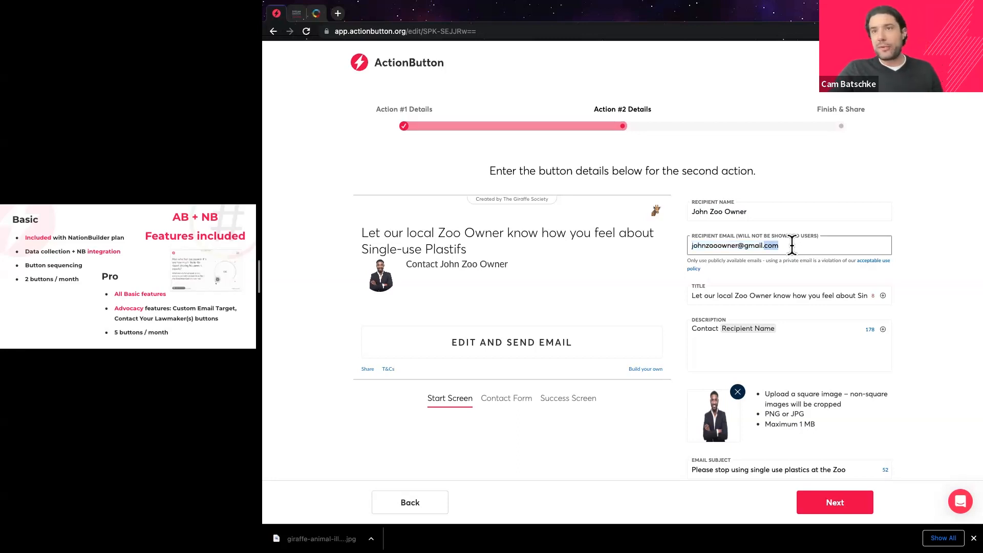
{"action": "scroll", "coordinate": [789, 250], "scroll_direction": "down", "scroll_amount": 1}
Review the button title, email body and subject, then finish the zoo plastics poll button.
{"action": "key", "text": "Tab"}
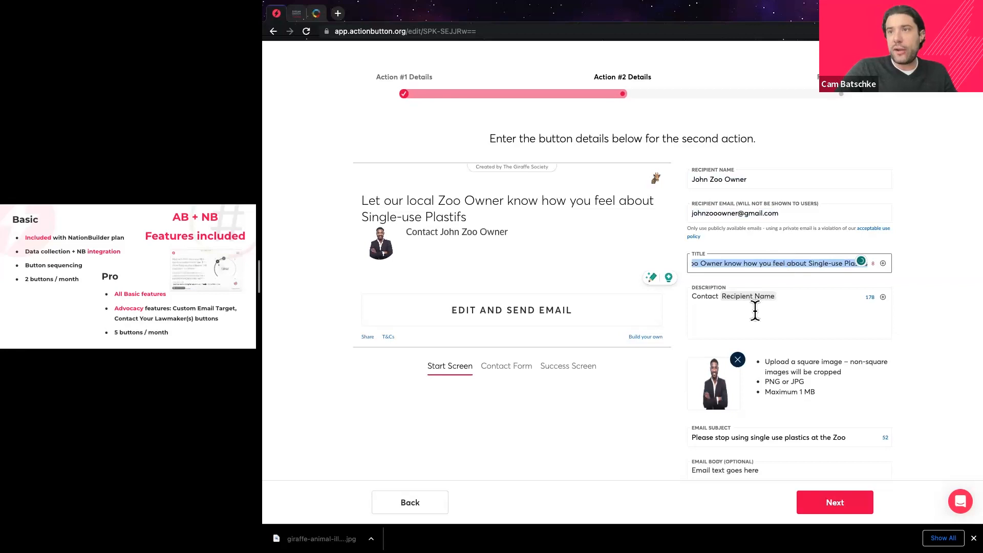
{"action": "scroll", "coordinate": [755, 309], "scroll_direction": "down", "scroll_amount": 1}
{"action": "scroll", "coordinate": [701, 276], "scroll_direction": "down", "scroll_amount": 3}
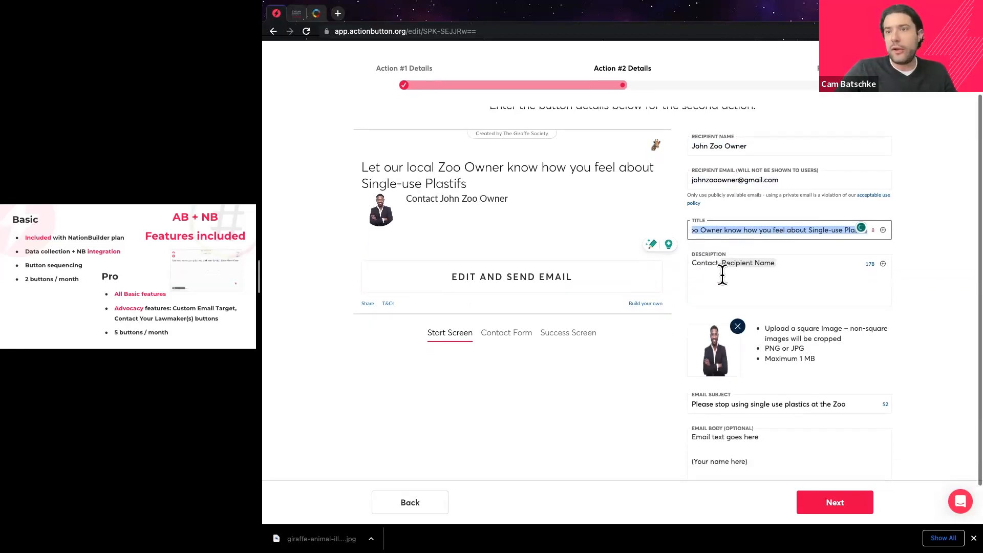
{"action": "left_click", "coordinate": [761, 395]}
{"action": "triple_click", "coordinate": [753, 395]}
{"action": "left_click_drag", "start_coordinate": [752, 414], "coordinate": [698, 415]}
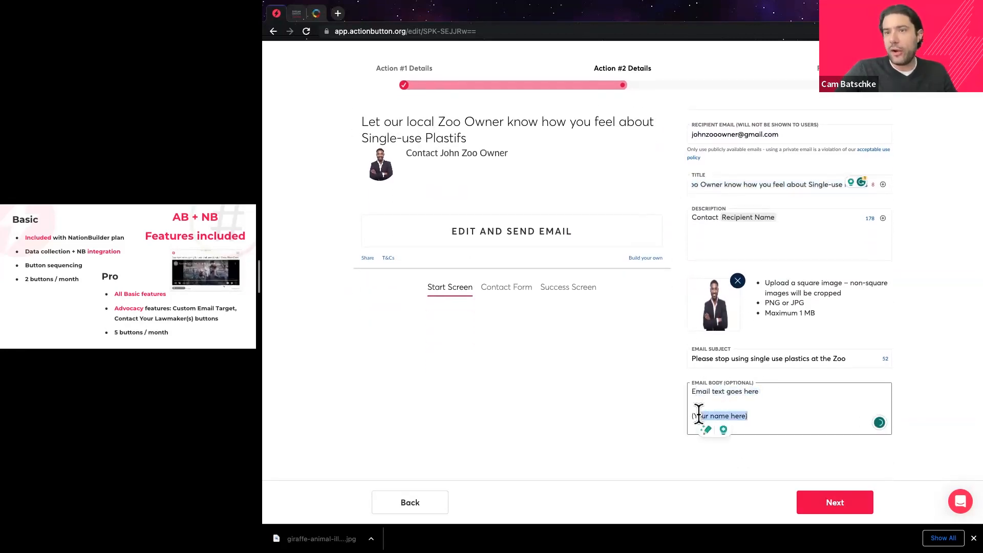
{"action": "triple_click", "coordinate": [711, 359]}
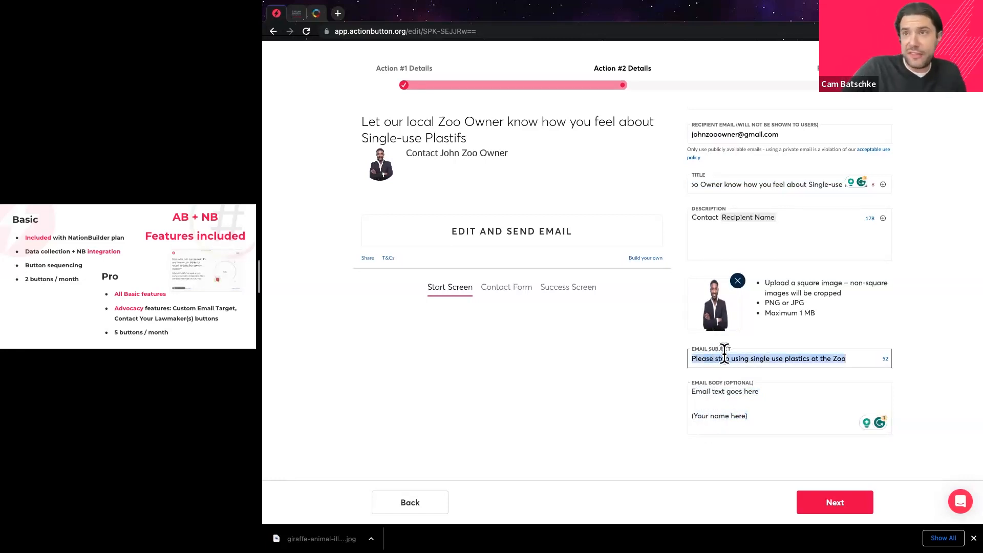
{"action": "left_click", "coordinate": [830, 501]}
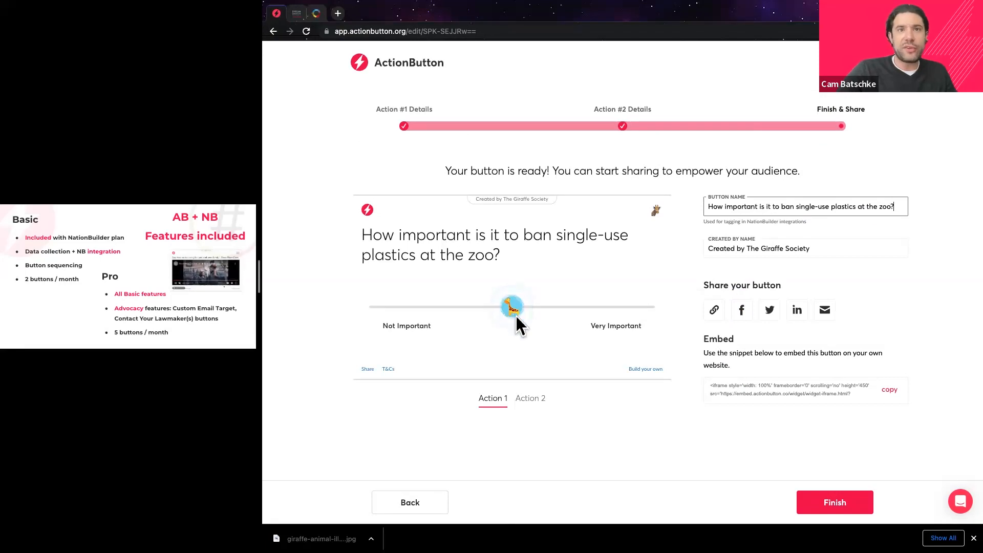
{"action": "left_click", "coordinate": [840, 505]}
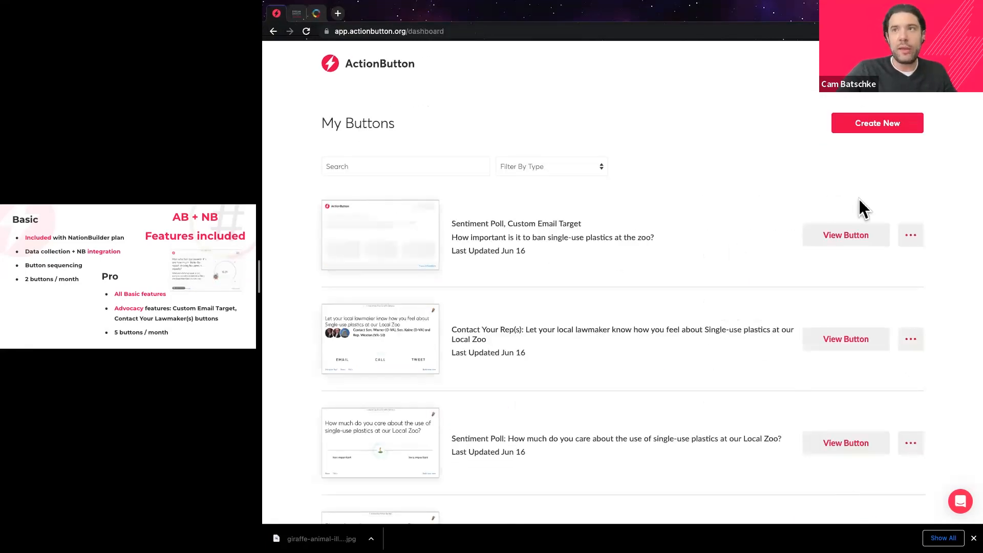
Open the poll's public share page, answer Very Important, and go to Take Action.
{"action": "left_click", "coordinate": [833, 241]}
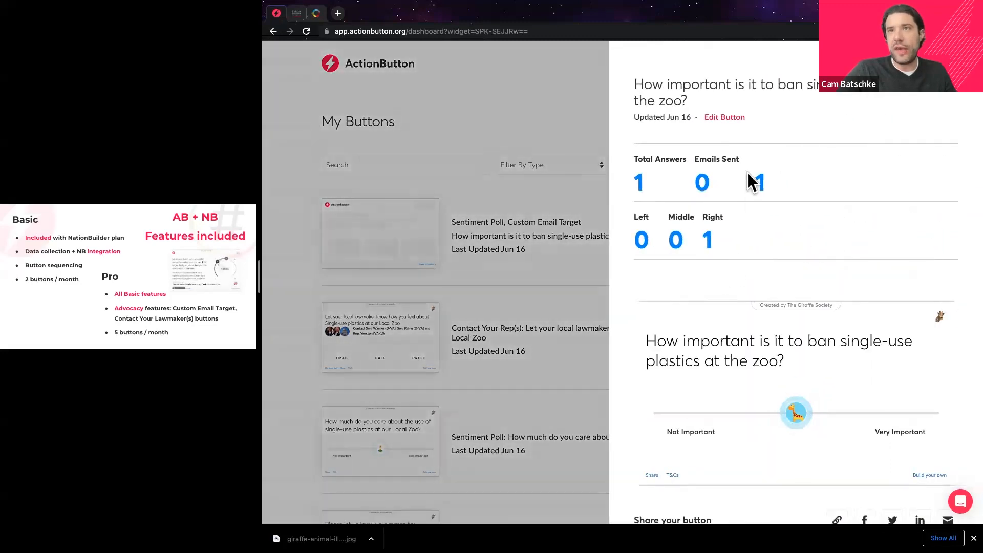
{"action": "left_click", "coordinate": [837, 520]}
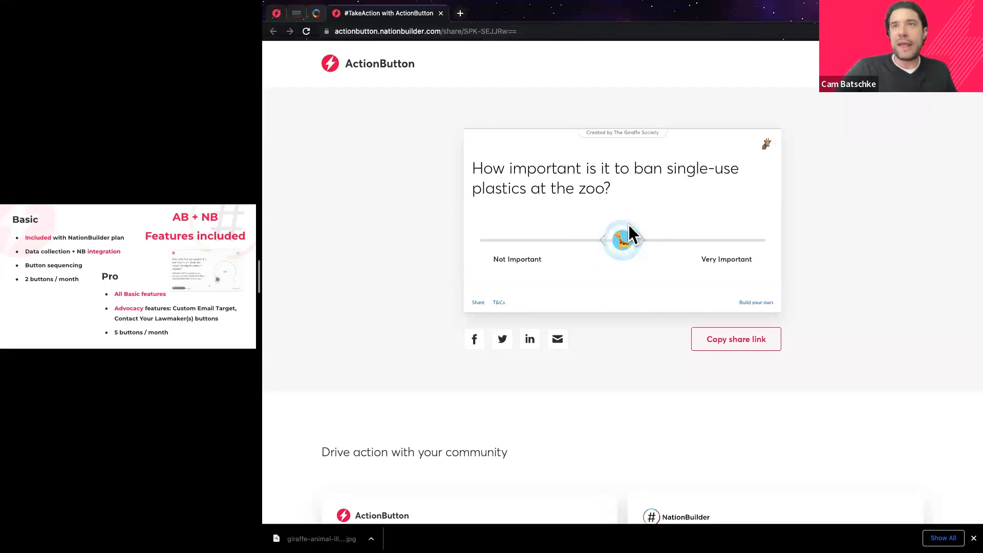
{"action": "left_click_drag", "start_coordinate": [623, 239], "coordinate": [738, 239]}
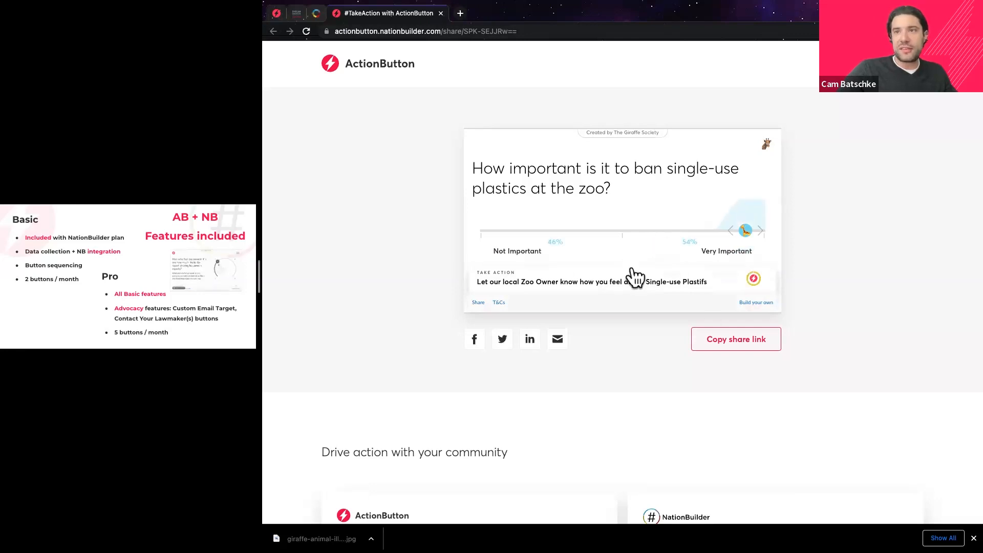
{"action": "left_click", "coordinate": [753, 283]}
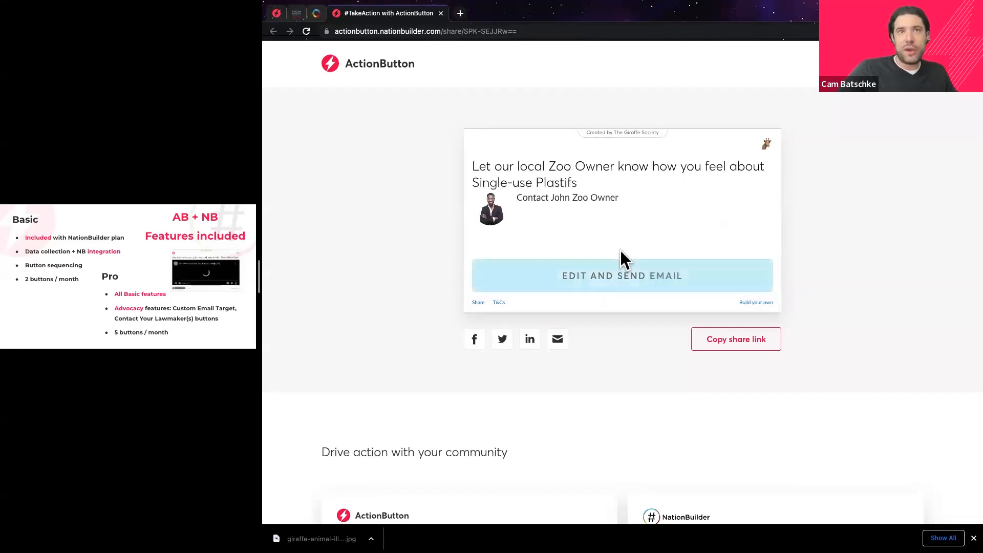
Open the email form for the zoo owner, read its template message, and return to ActionButton.
{"action": "left_click", "coordinate": [598, 278]}
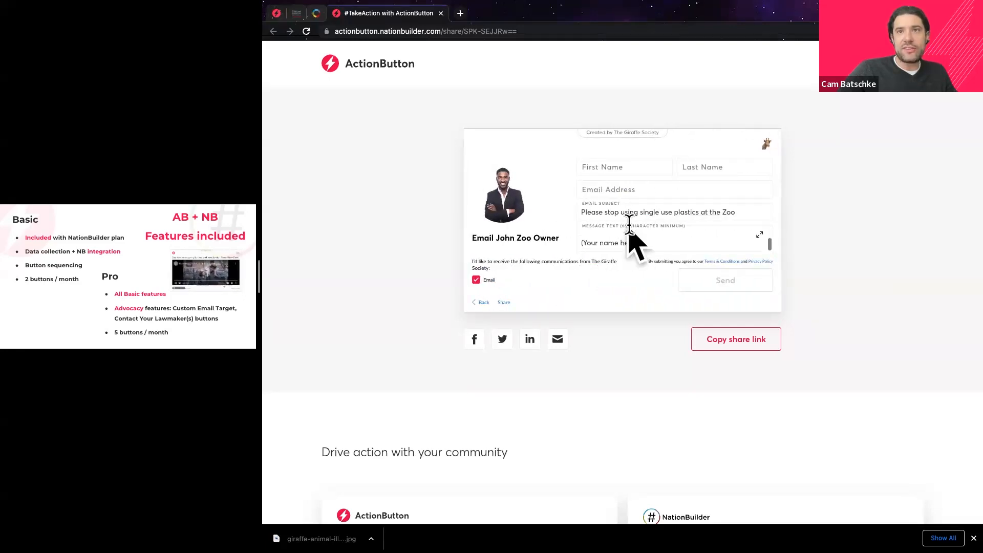
{"action": "left_click", "coordinate": [631, 228]}
{"action": "scroll", "coordinate": [631, 233], "scroll_direction": "up", "scroll_amount": 2}
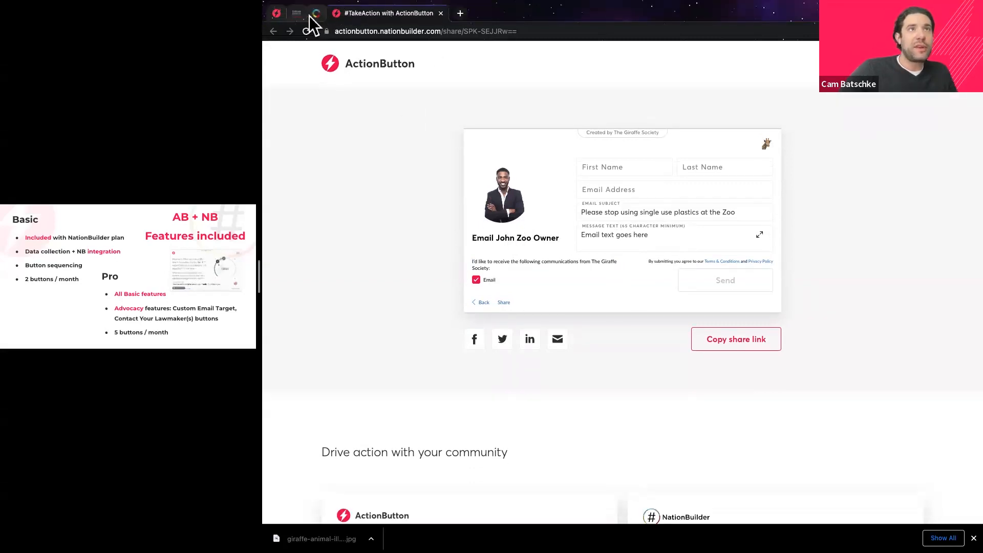
{"action": "left_click", "coordinate": [278, 15]}
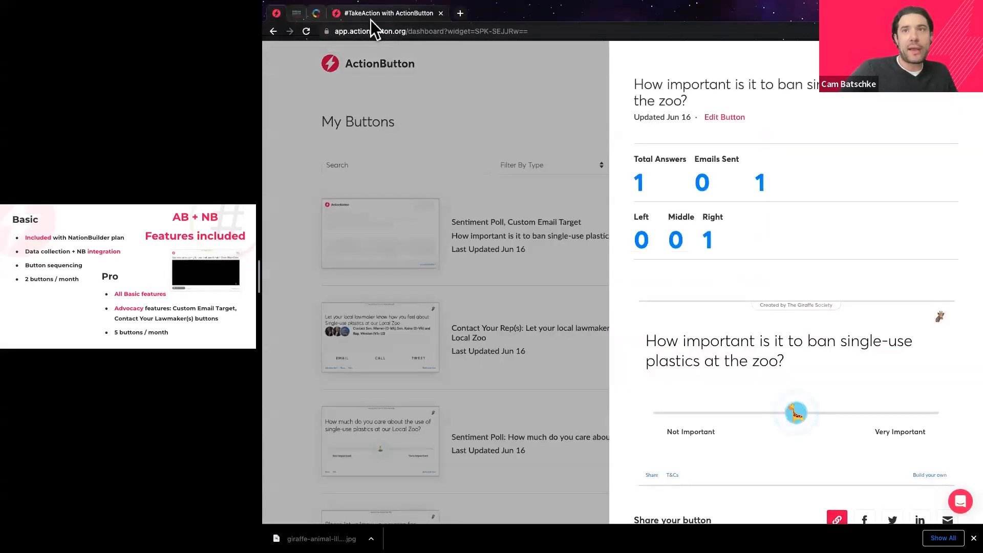
Close the details panel and remove the zoo plastics poll as an automation source.
{"action": "left_click", "coordinate": [956, 96]}
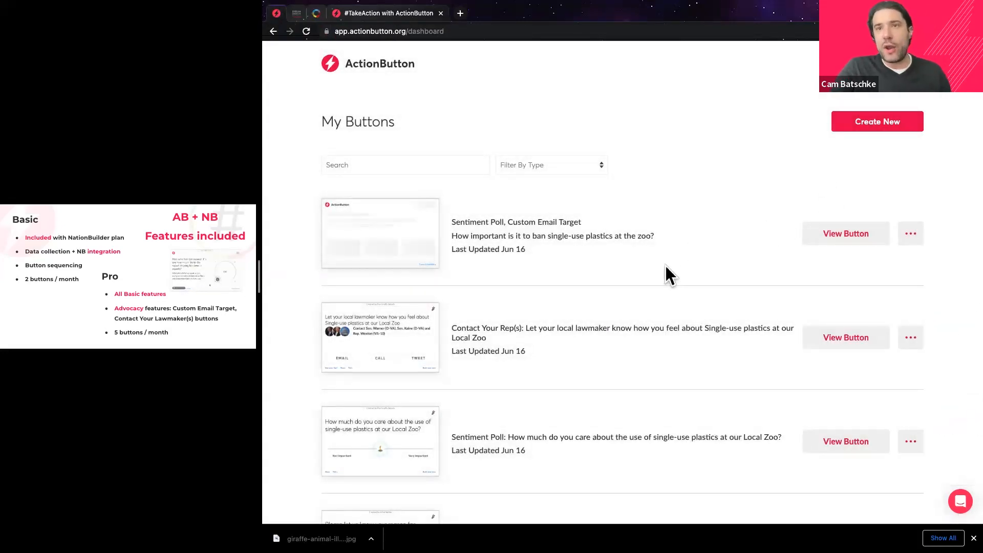
{"action": "left_click", "coordinate": [912, 237]}
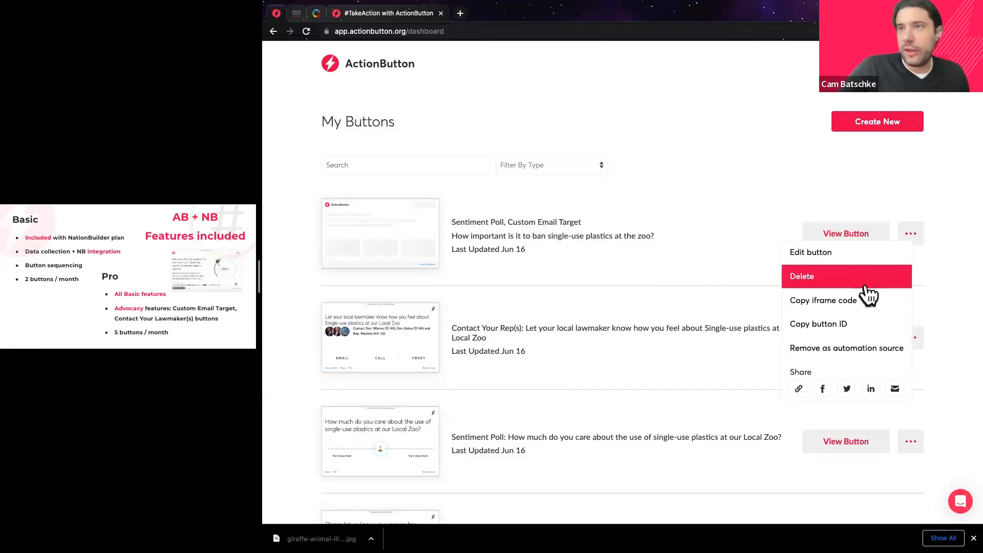
{"action": "left_click", "coordinate": [828, 307]}
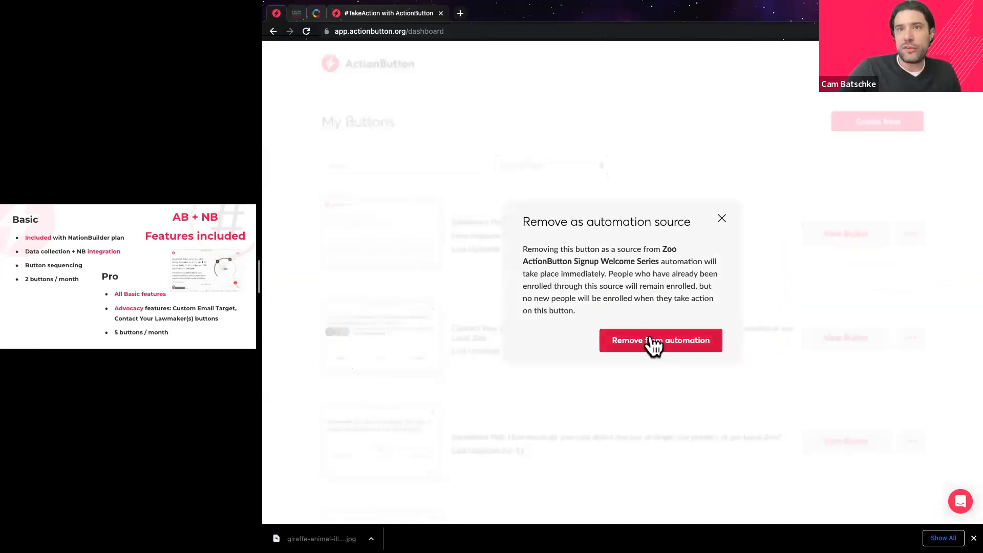
{"action": "left_click", "coordinate": [651, 343]}
Dismiss the success message and reopen the poll button's options menu.
{"action": "left_click", "coordinate": [911, 237]}
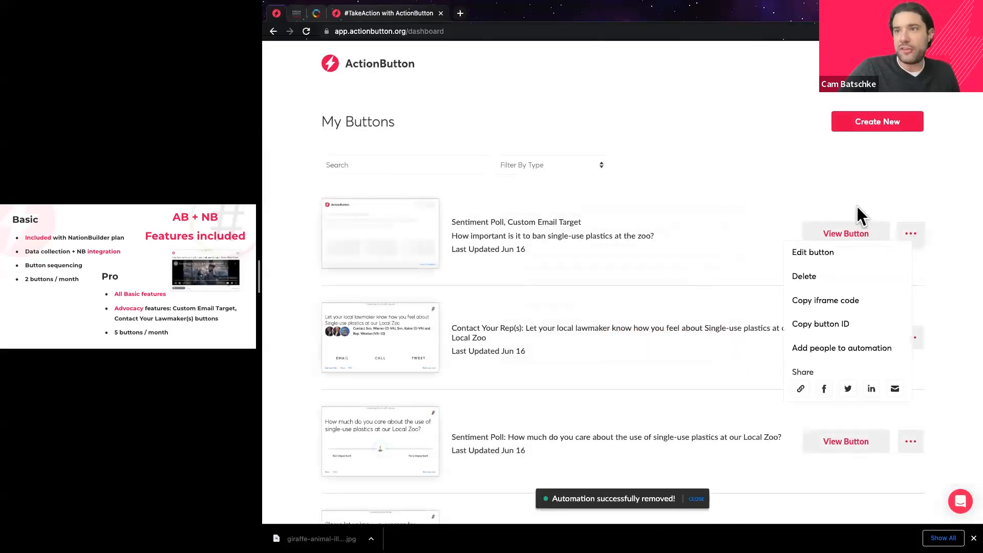
{"action": "left_click", "coordinate": [945, 220]}
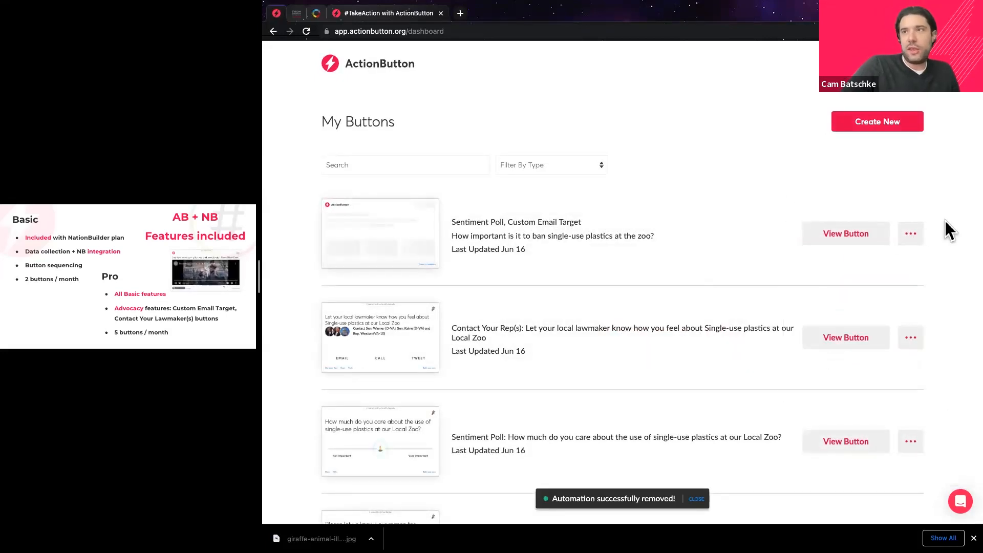
{"action": "left_click", "coordinate": [910, 237]}
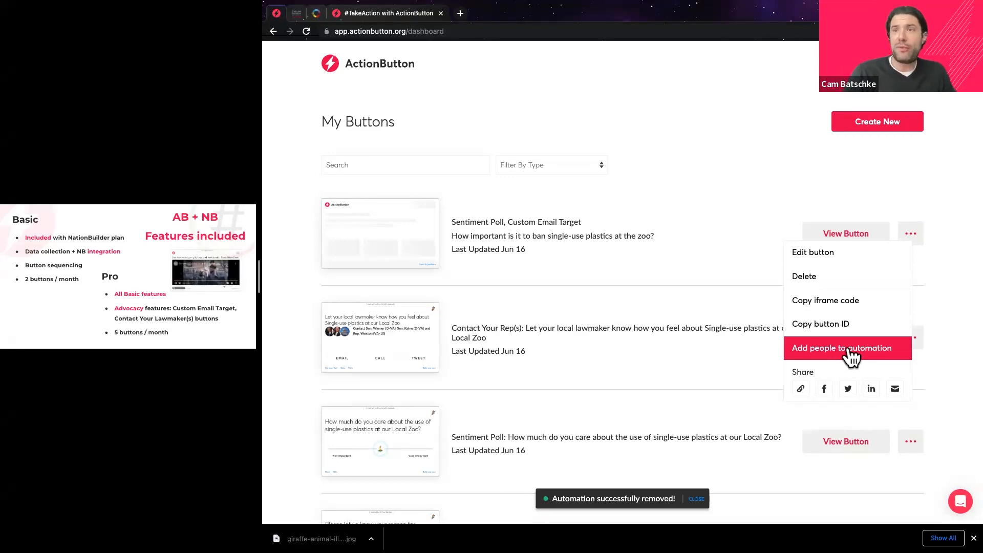
{"action": "left_click", "coordinate": [659, 234]}
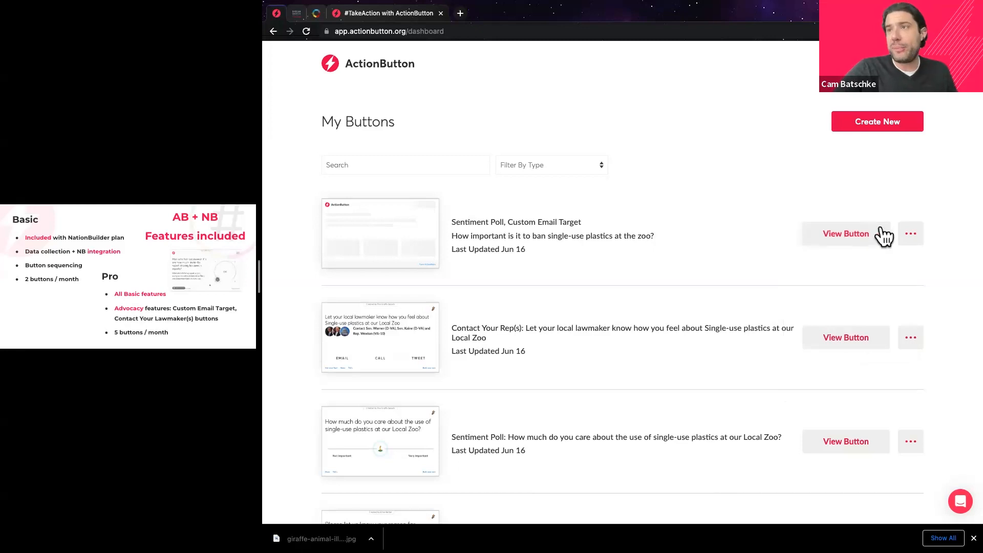
{"action": "left_click", "coordinate": [911, 234]}
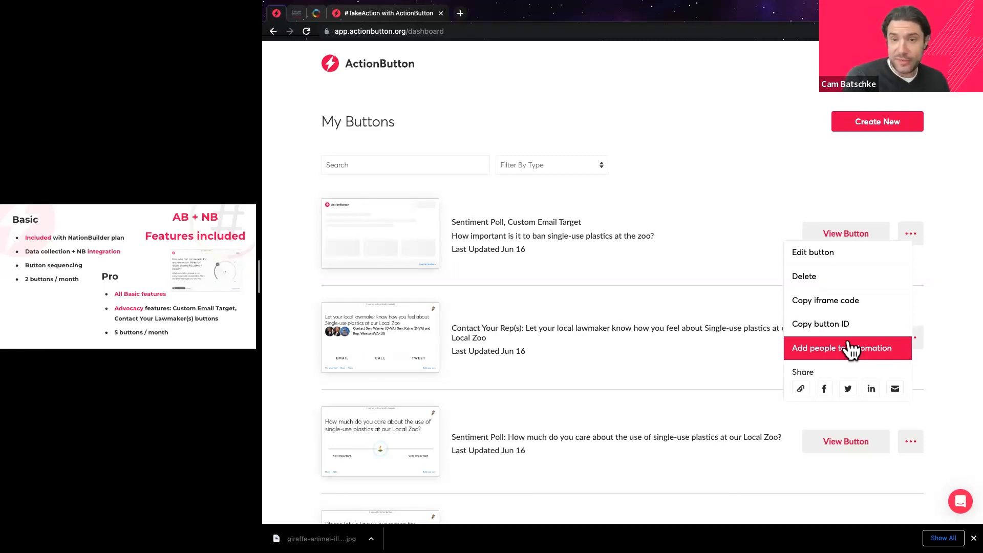
{"action": "scroll", "coordinate": [848, 352], "scroll_direction": "down", "scroll_amount": 1}
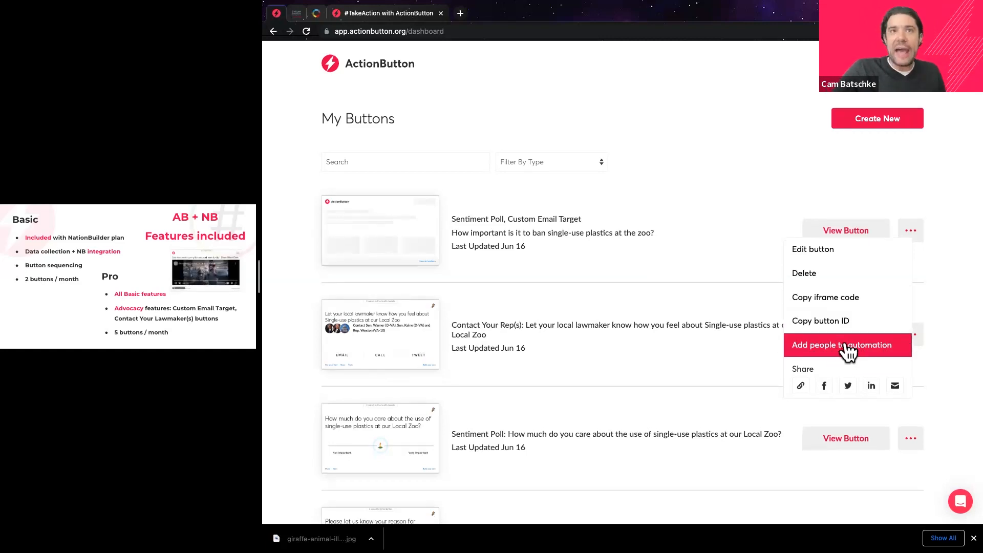
Add the poll's respondents to the Zoo ActionButton Signup Welcome Series automation.
{"action": "left_click", "coordinate": [848, 350]}
{"action": "left_click", "coordinate": [628, 309]}
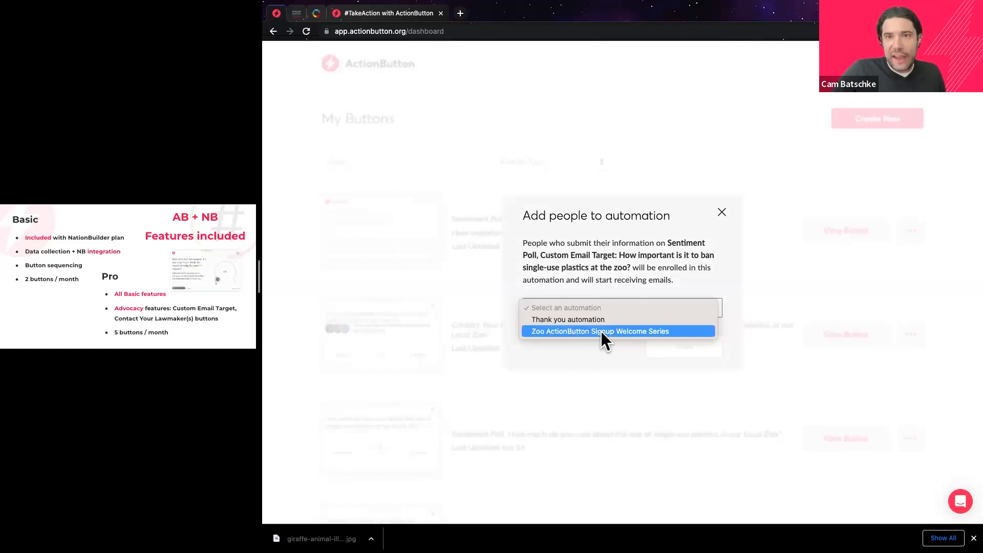
{"action": "left_click", "coordinate": [607, 330]}
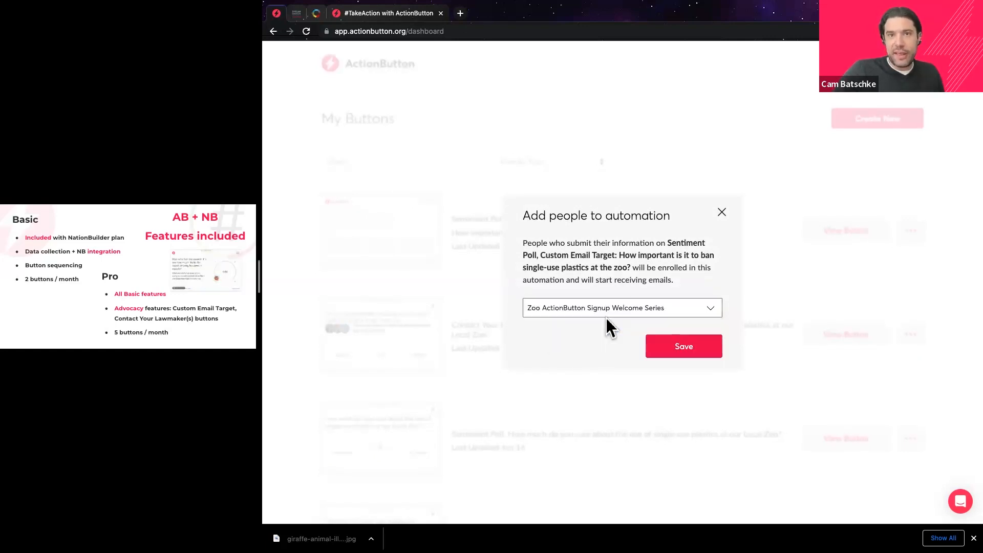
{"action": "left_click", "coordinate": [679, 345]}
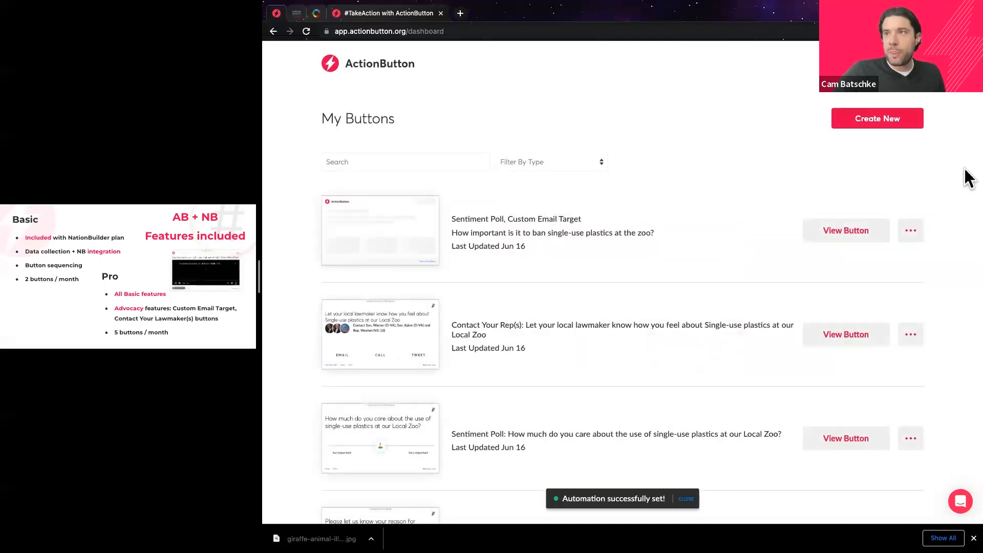
Copy the zoo plastics poll's button ID and bring up the account menu.
{"action": "left_click", "coordinate": [911, 232]}
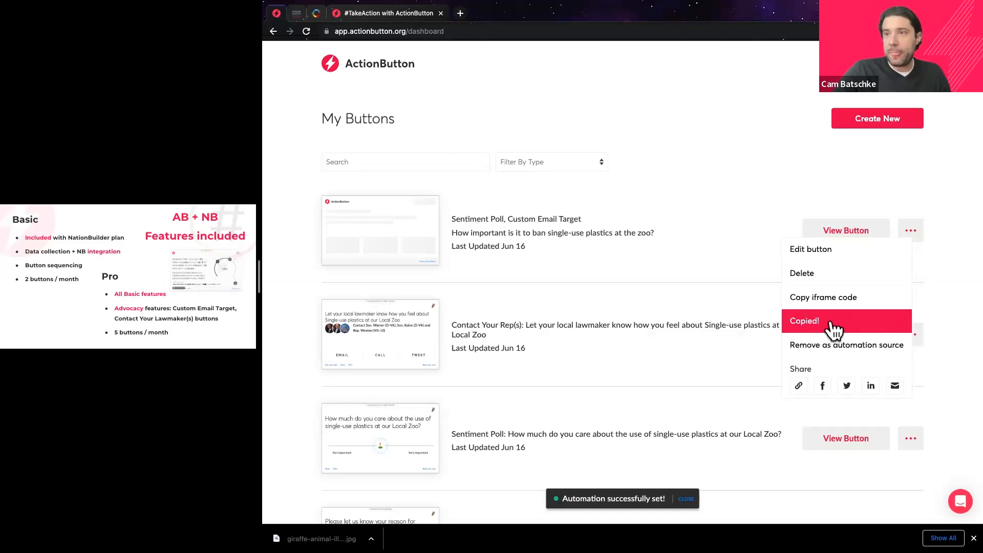
{"action": "left_click", "coordinate": [724, 125]}
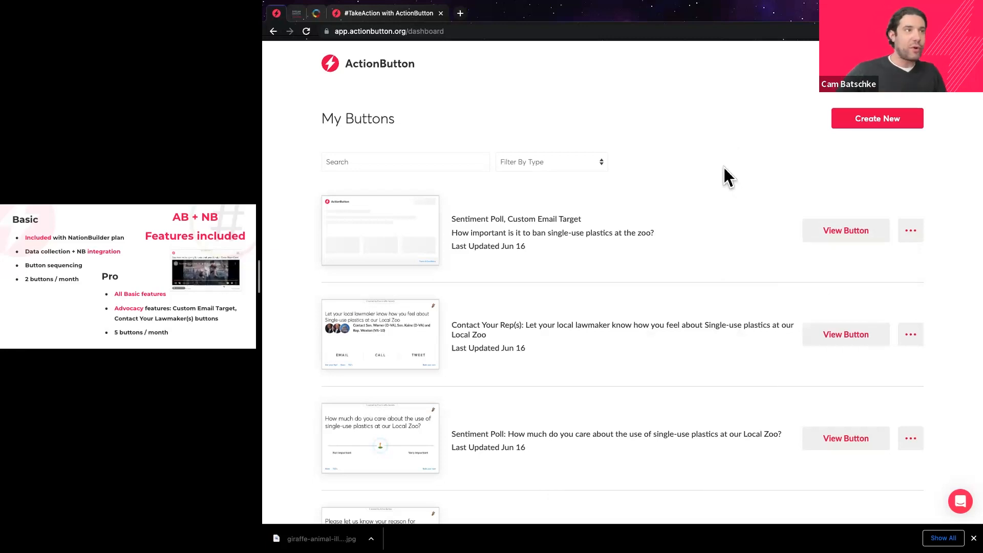
{"action": "left_click", "coordinate": [88, 248]}
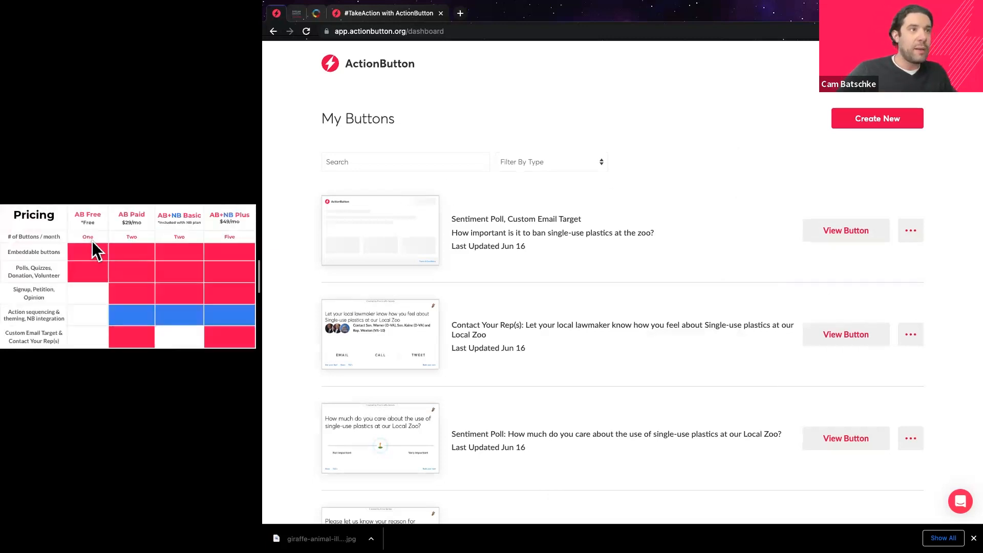
{"action": "key", "text": "Left"}
{"action": "mouse_move", "coordinate": [892, 65]}
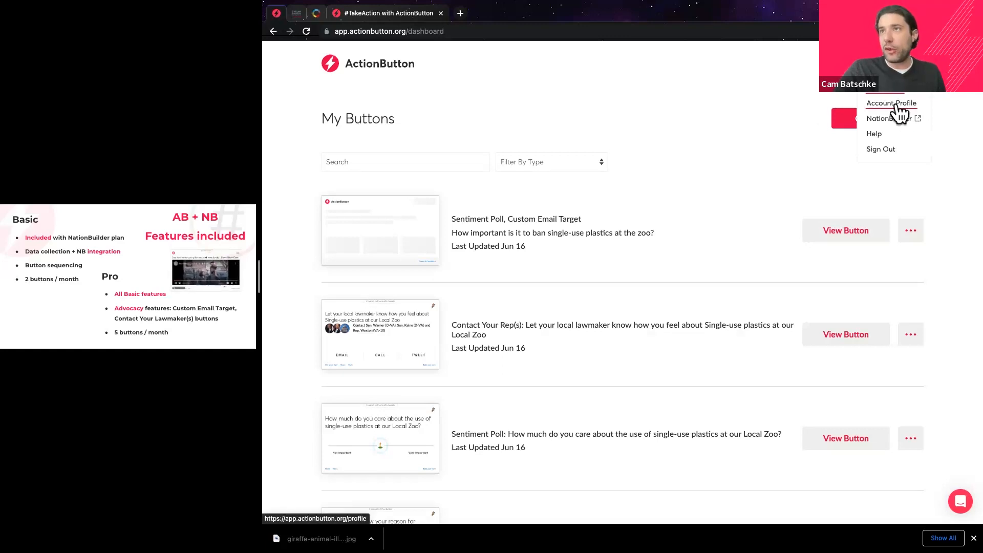
Open Account Profile and review The Giraffe Society's group info and theme colours.
{"action": "left_click", "coordinate": [890, 105]}
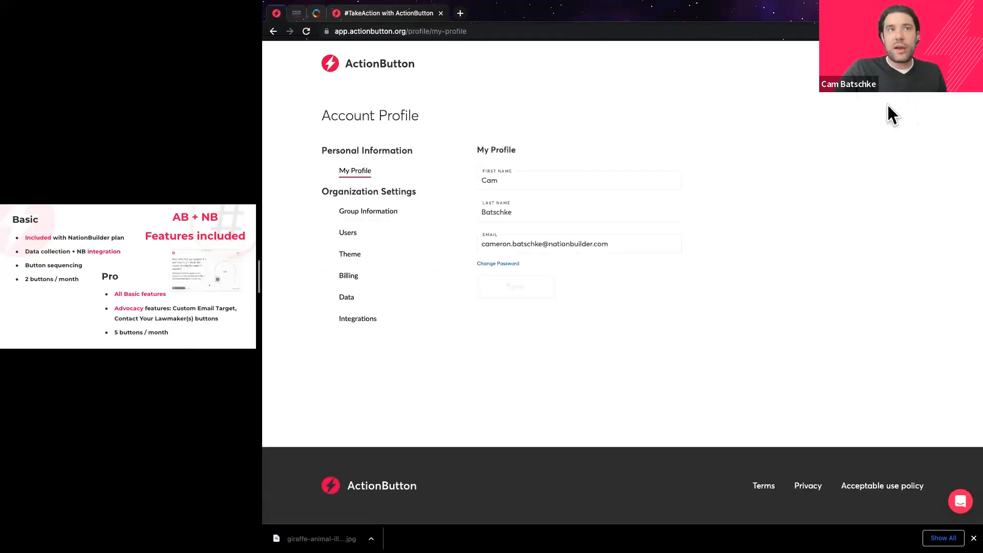
{"action": "left_click", "coordinate": [373, 217]}
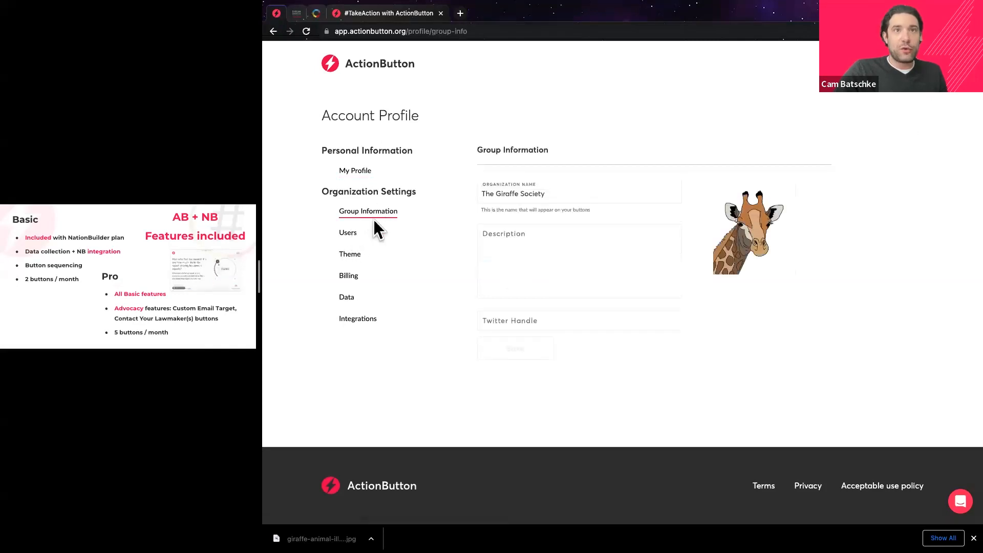
{"action": "triple_click", "coordinate": [496, 192]}
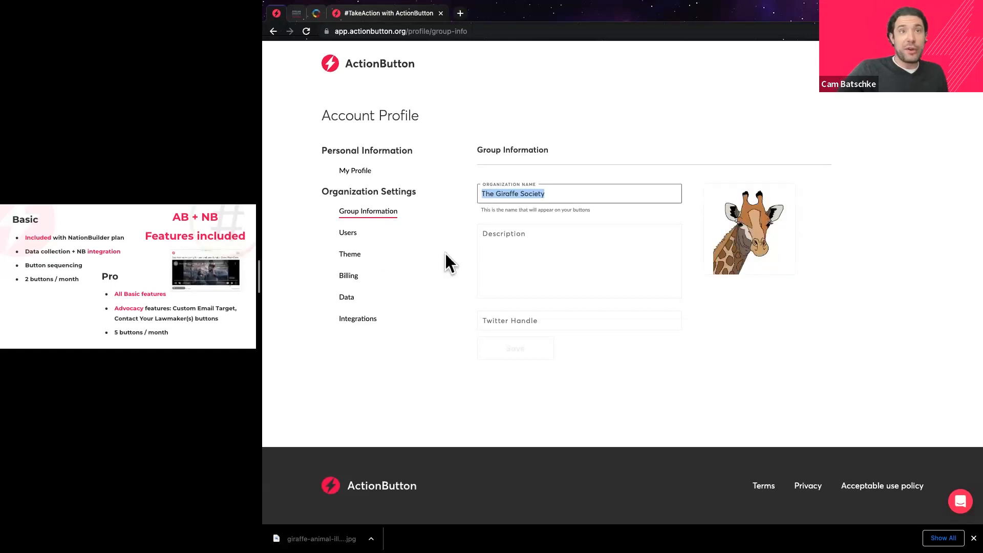
{"action": "left_click", "coordinate": [351, 256]}
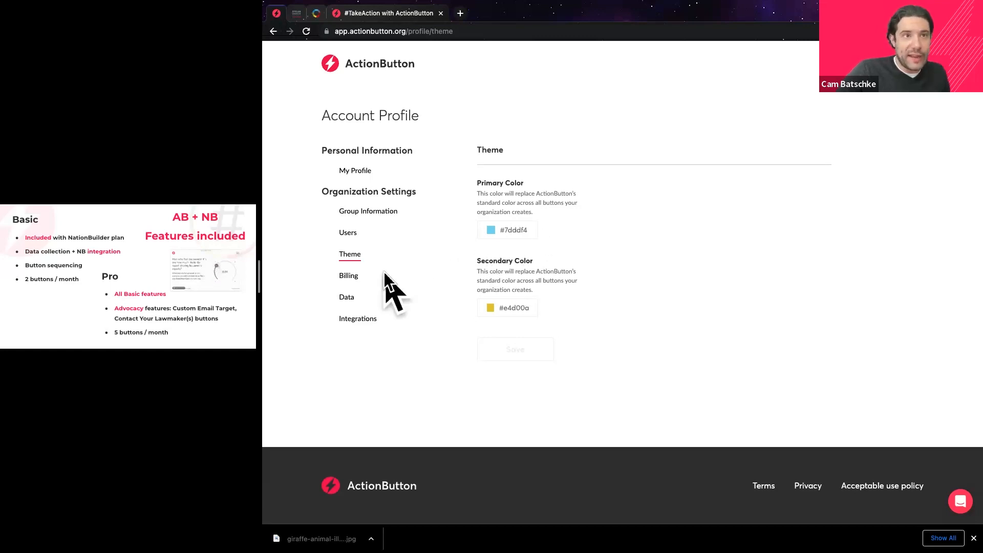
Review the data download options and the connected NationBuilder integration.
{"action": "left_click", "coordinate": [346, 298]}
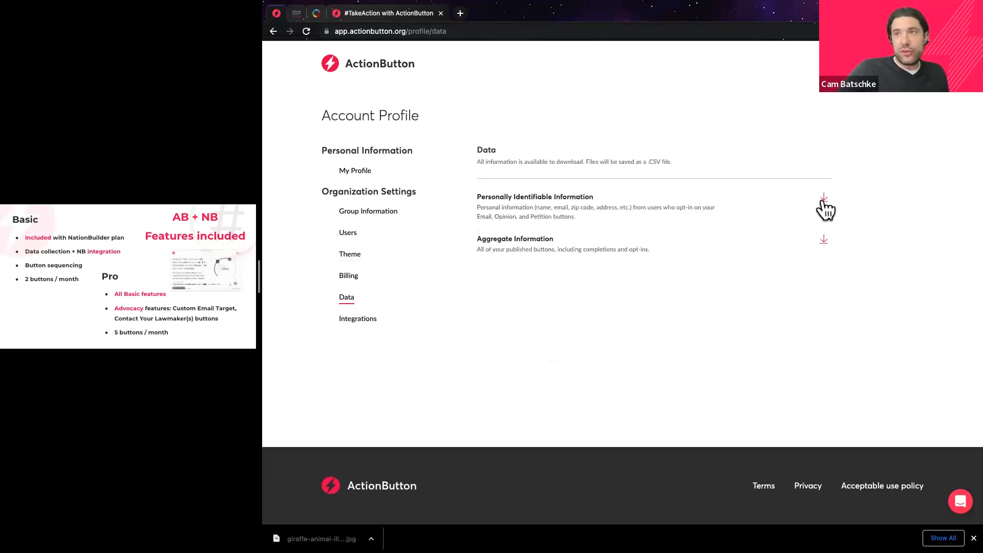
{"action": "left_click_drag", "start_coordinate": [489, 194], "coordinate": [478, 215]}
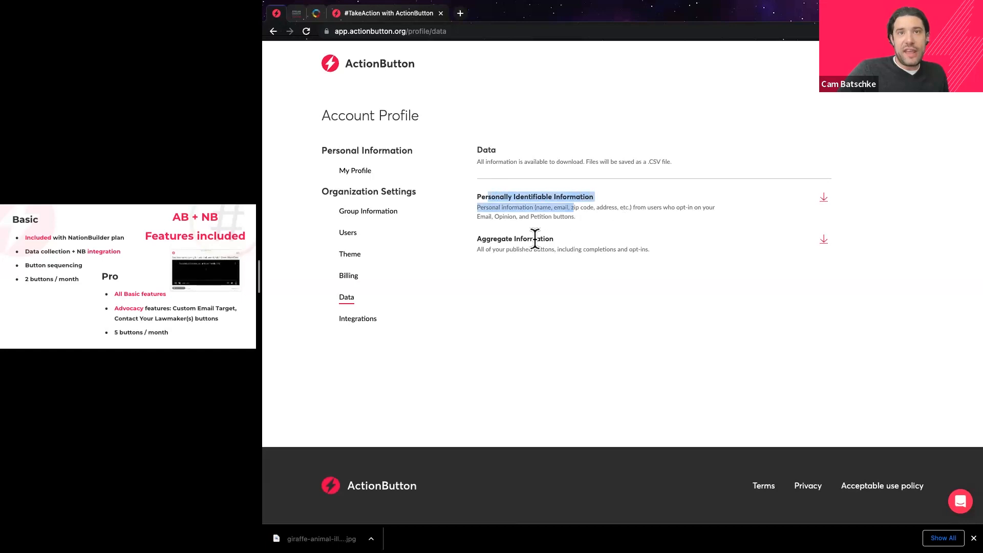
{"action": "left_click", "coordinate": [351, 320]}
{"action": "double_click", "coordinate": [512, 194]}
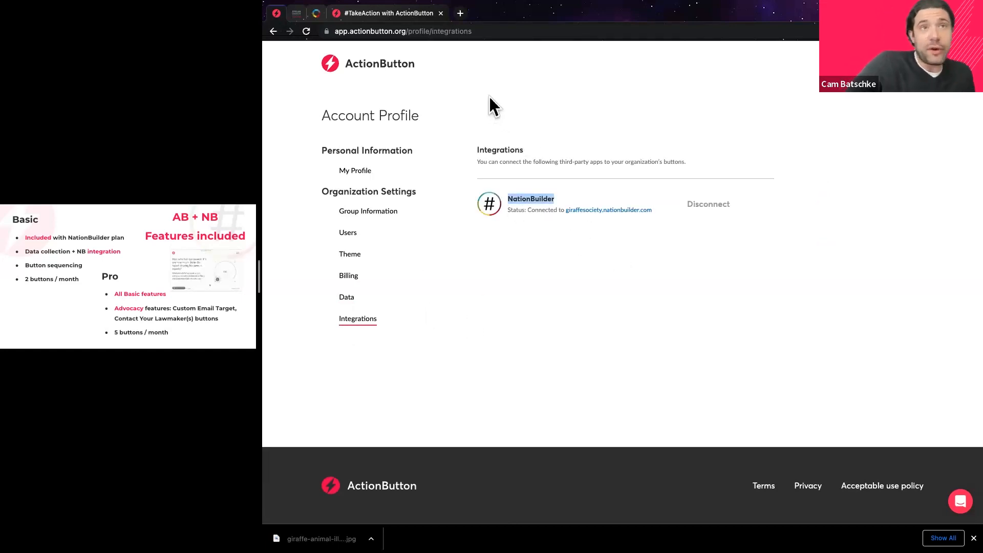
{"action": "left_click", "coordinate": [316, 13]}
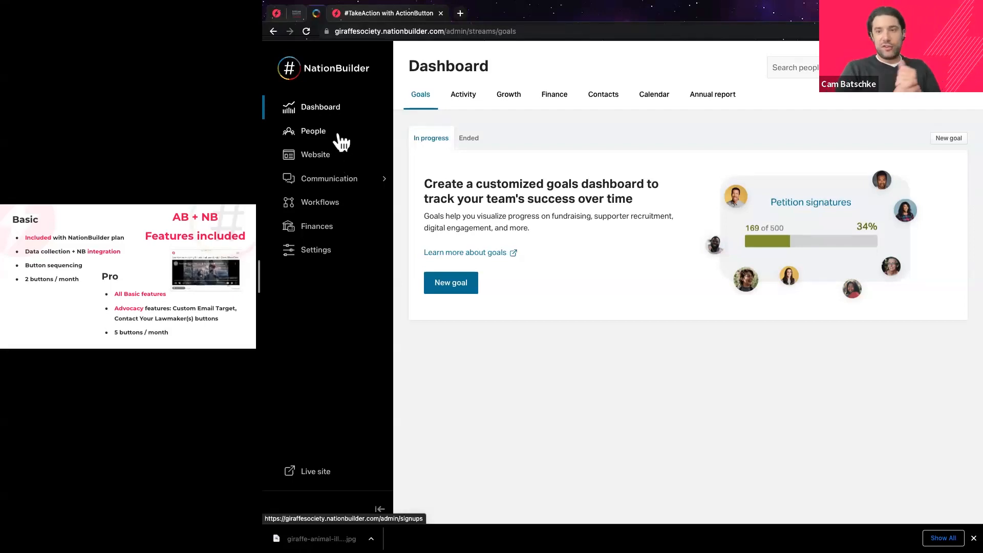
Open the Zoo ActionButton Signup Welcome Series automation from Workflows and read its description.
{"action": "left_click", "coordinate": [322, 203]}
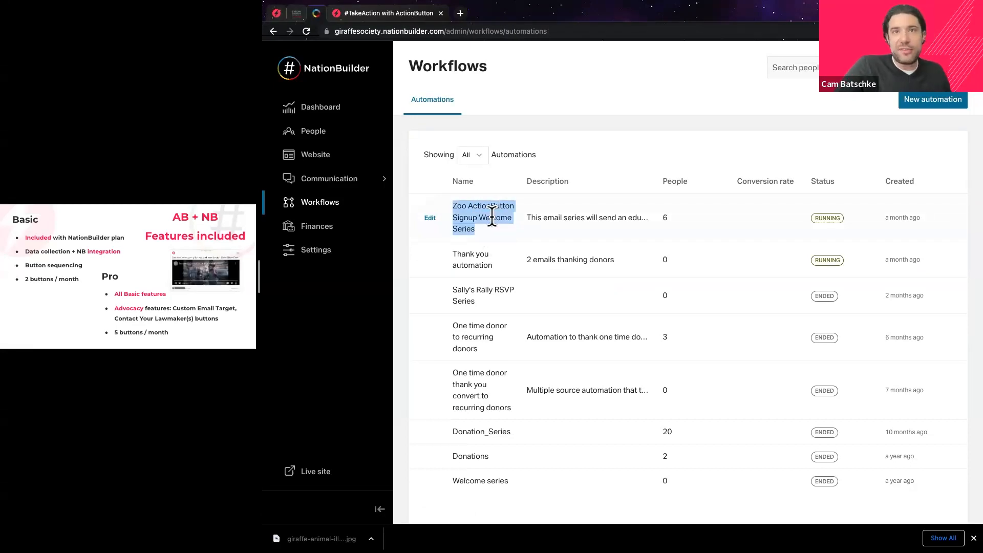
{"action": "left_click", "coordinate": [430, 219]}
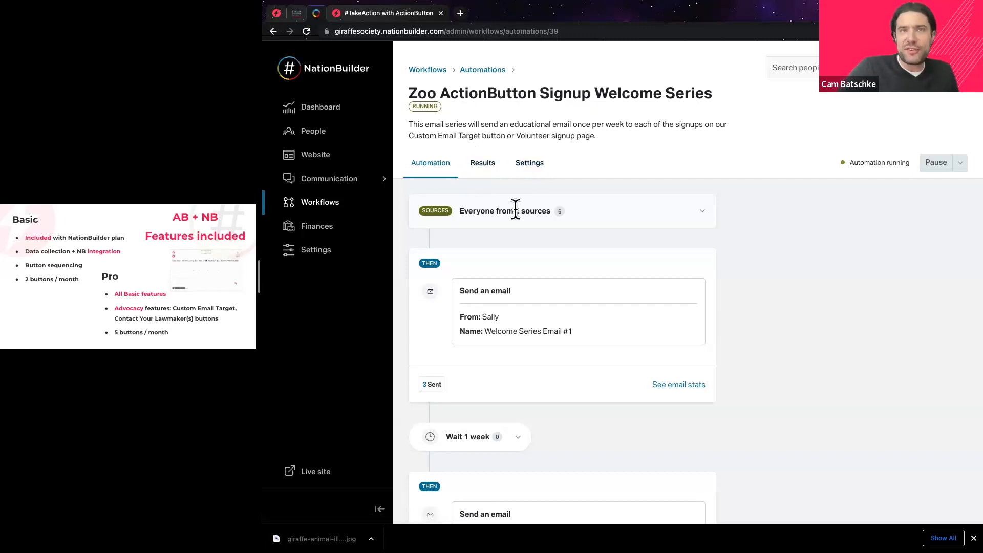
{"action": "left_click_drag", "start_coordinate": [408, 134], "coordinate": [485, 140]}
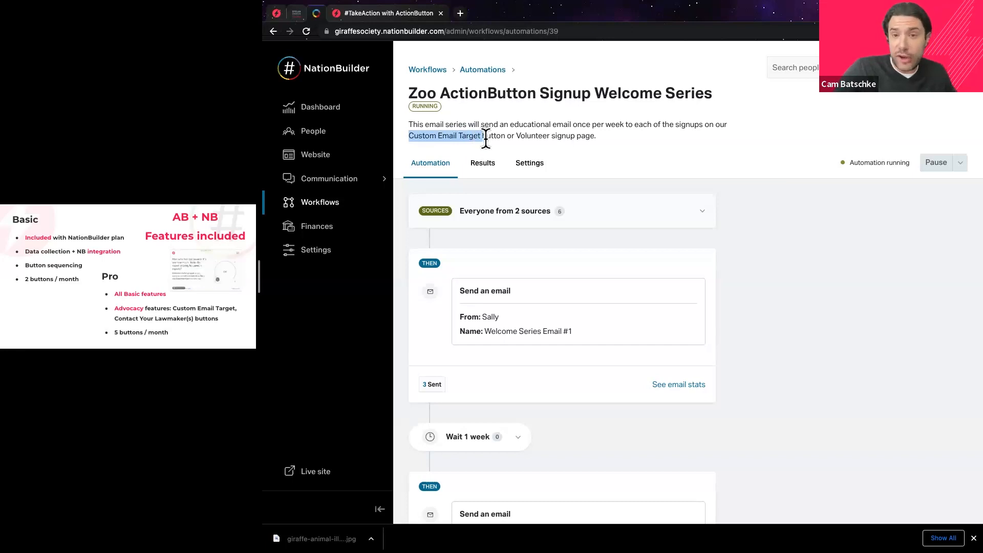
{"action": "left_click", "coordinate": [496, 134]}
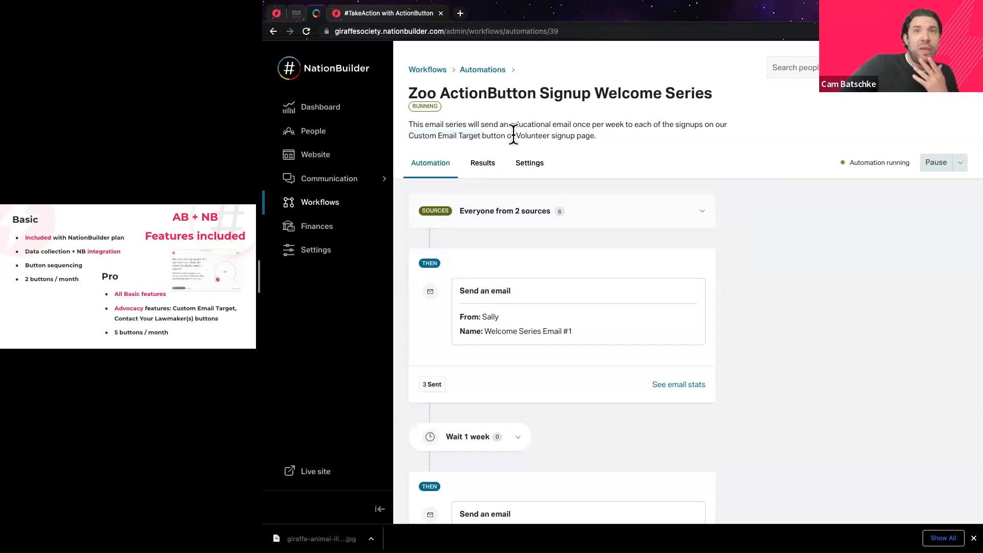
{"action": "left_click_drag", "start_coordinate": [517, 136], "coordinate": [406, 136]}
{"action": "left_click", "coordinate": [576, 138]}
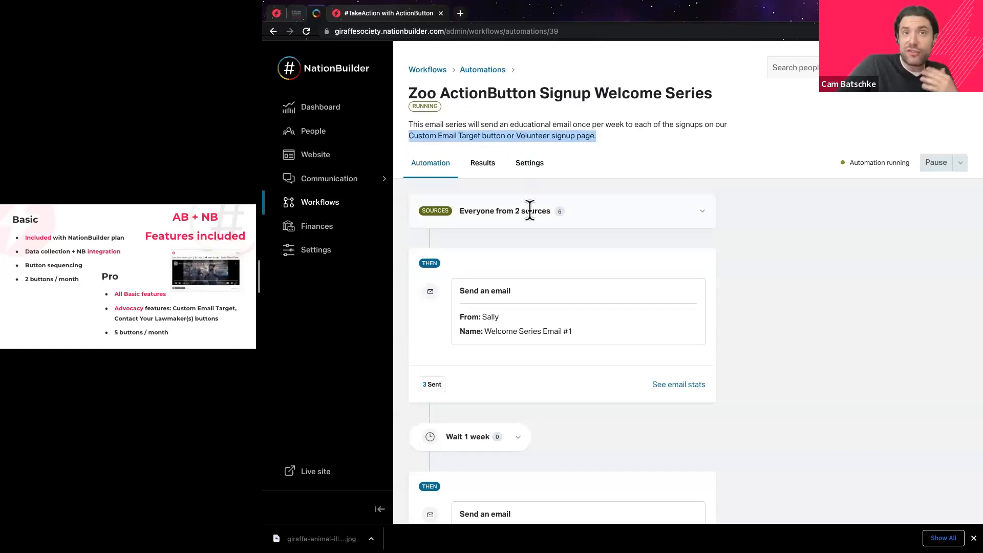
Scroll through its three weekly welcome emails and their sent counts.
{"action": "scroll", "coordinate": [527, 216], "scroll_direction": "down", "scroll_amount": 3}
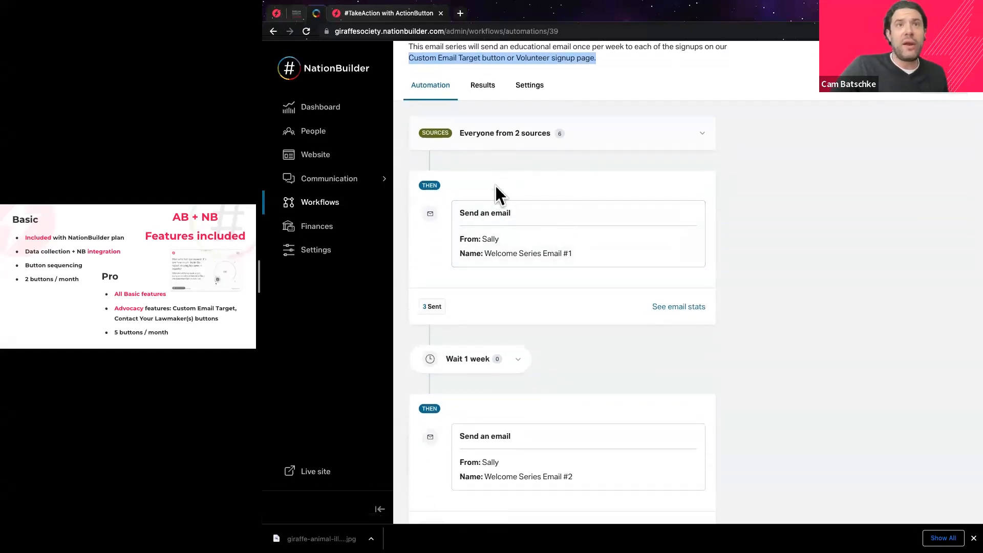
{"action": "scroll", "coordinate": [522, 223], "scroll_direction": "down", "scroll_amount": 1}
{"action": "scroll", "coordinate": [530, 209], "scroll_direction": "down", "scroll_amount": 3}
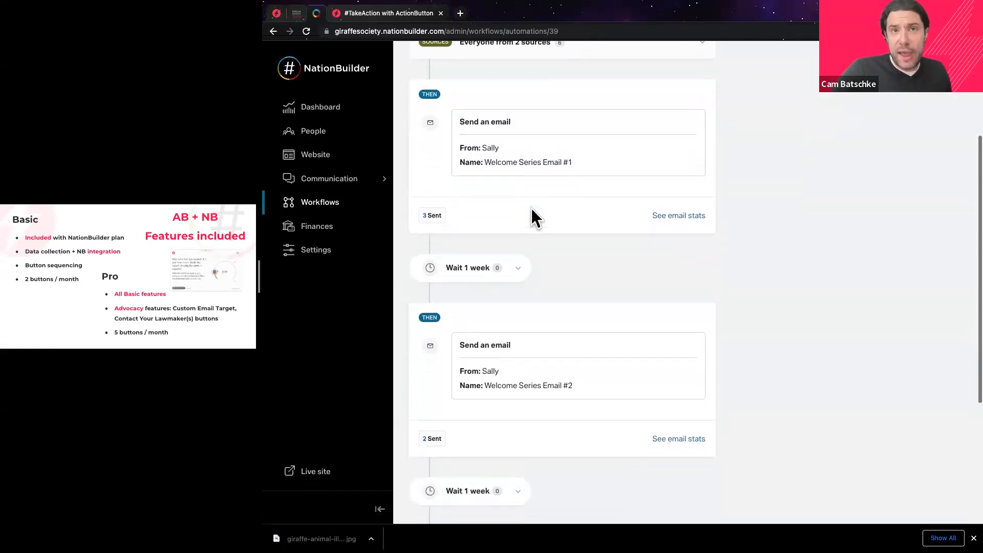
{"action": "scroll", "coordinate": [532, 210], "scroll_direction": "down", "scroll_amount": 1}
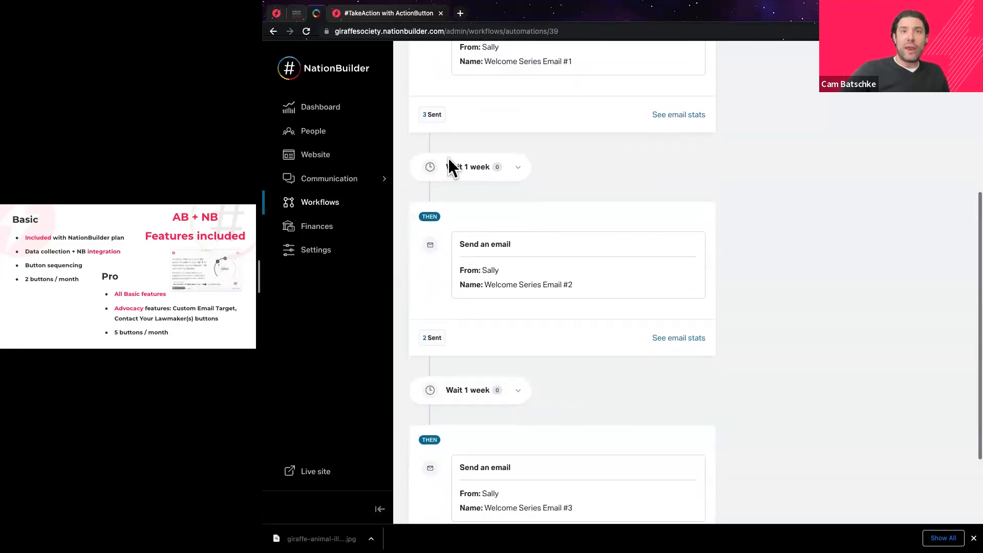
{"action": "scroll", "coordinate": [533, 243], "scroll_direction": "down", "scroll_amount": 3}
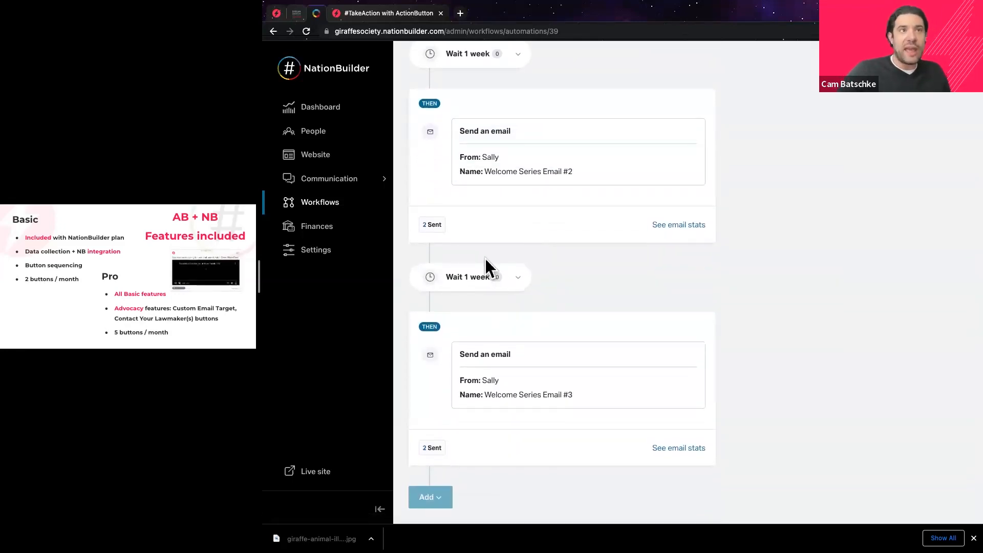
{"action": "scroll", "coordinate": [494, 271], "scroll_direction": "up", "scroll_amount": 4}
{"action": "scroll", "coordinate": [493, 260], "scroll_direction": "up", "scroll_amount": 5}
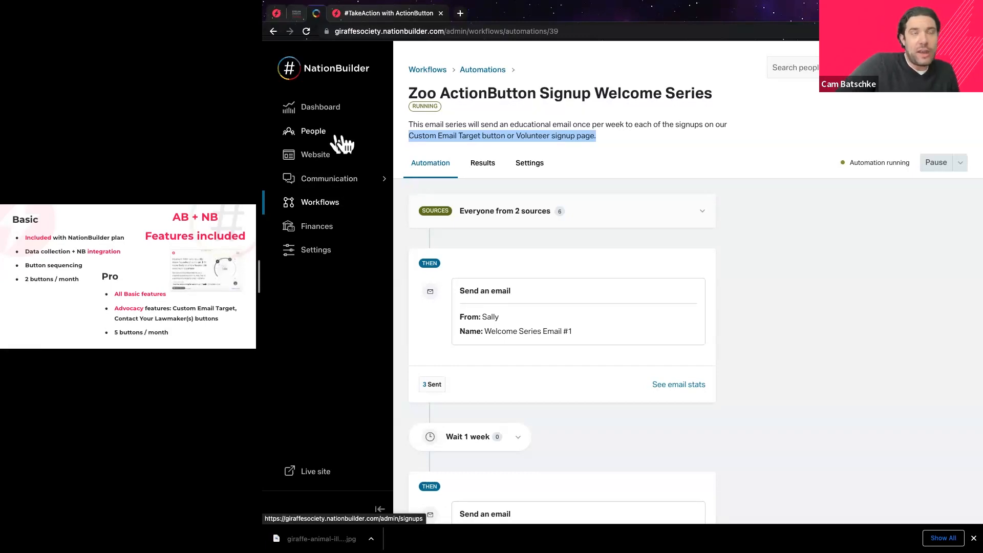
Open People and scroll the 1,265 records to see supporters with AB-email tags.
{"action": "left_click", "coordinate": [322, 139]}
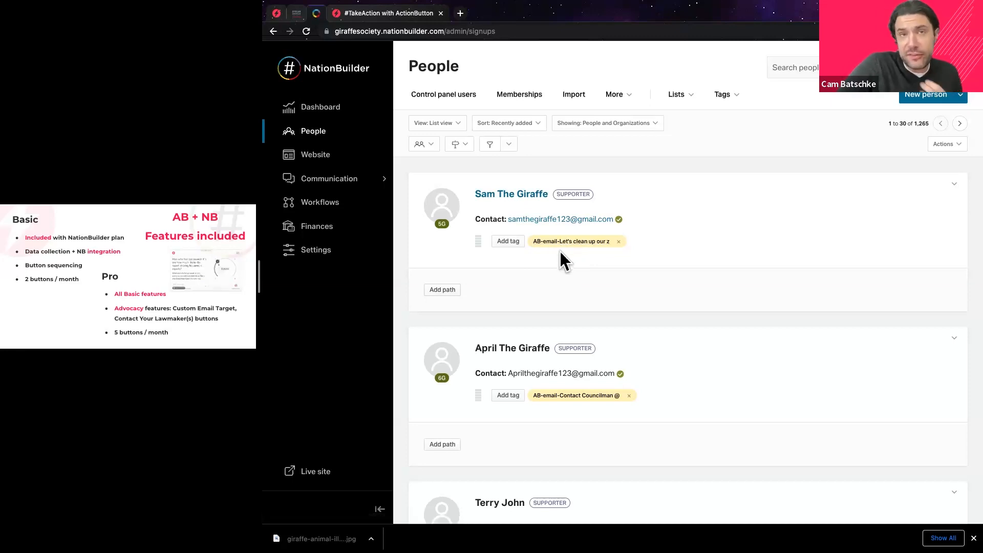
{"action": "scroll", "coordinate": [563, 253], "scroll_direction": "down", "scroll_amount": 3}
{"action": "scroll", "coordinate": [560, 258], "scroll_direction": "up", "scroll_amount": 2}
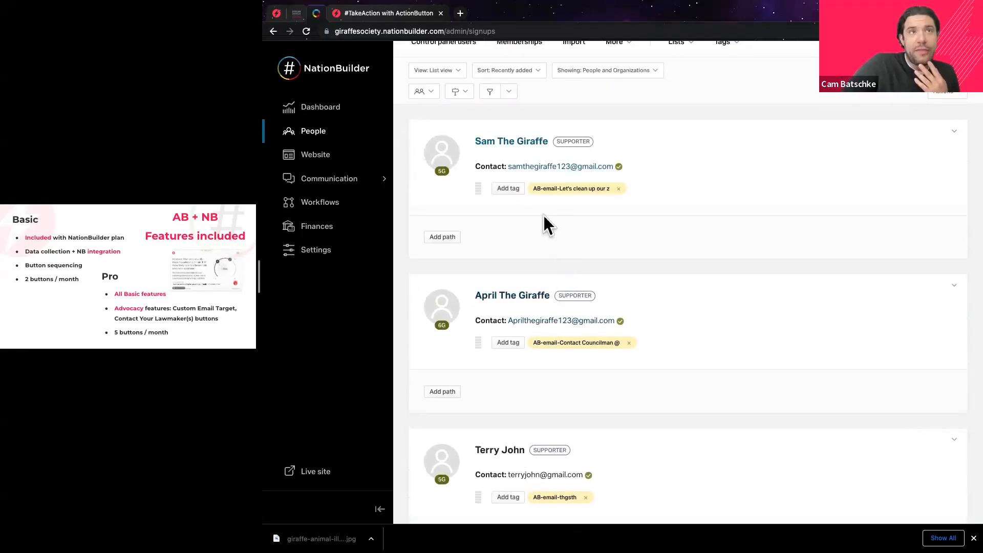
{"action": "scroll", "coordinate": [338, 176], "scroll_direction": "up", "scroll_amount": 1}
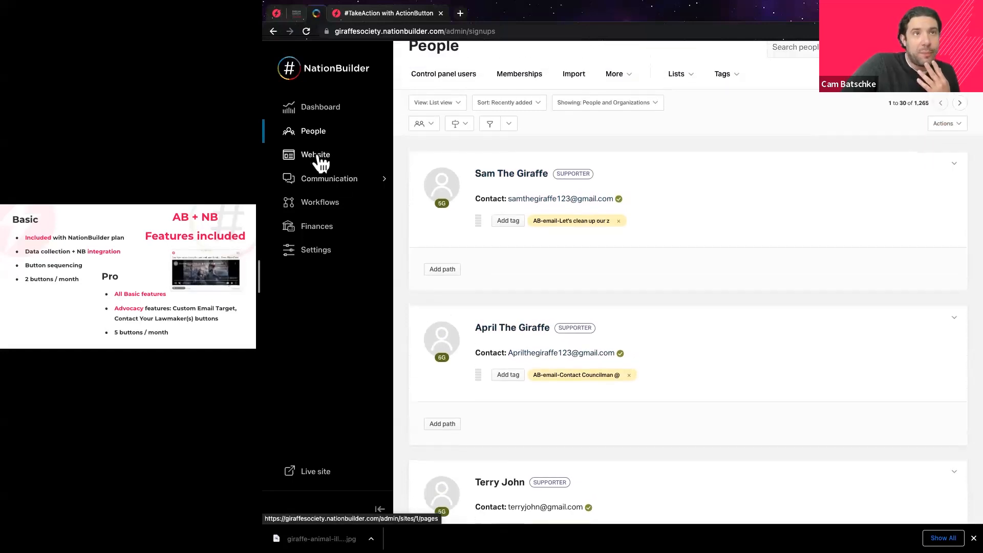
Edit the About page and embed the poll by pasting its copied button ID.
{"action": "left_click", "coordinate": [323, 159]}
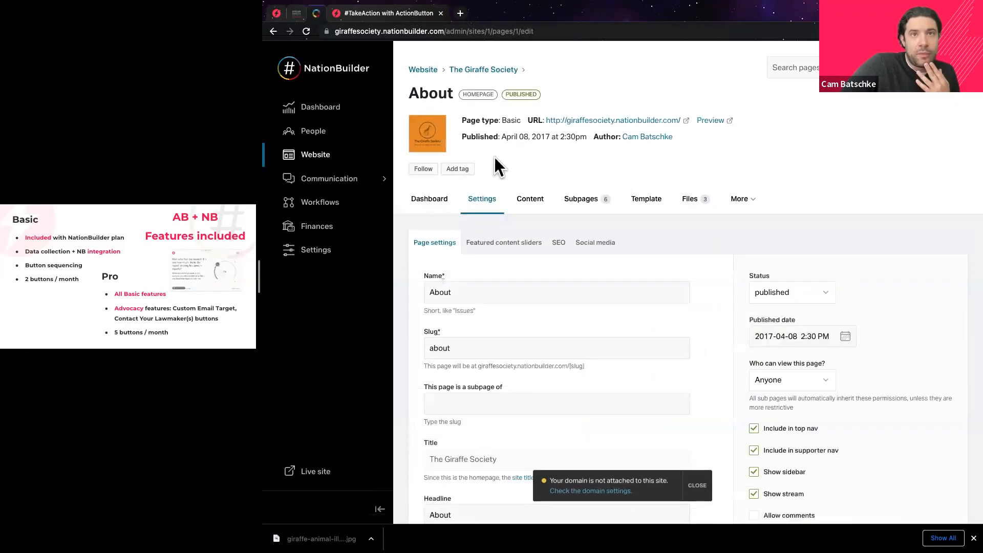
{"action": "left_click", "coordinate": [533, 205]}
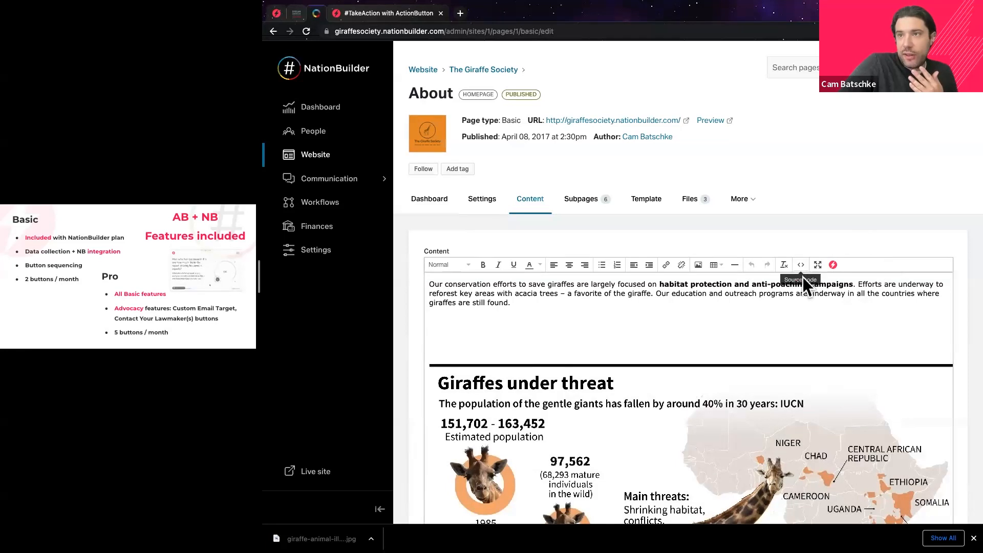
{"action": "left_click", "coordinate": [833, 266]}
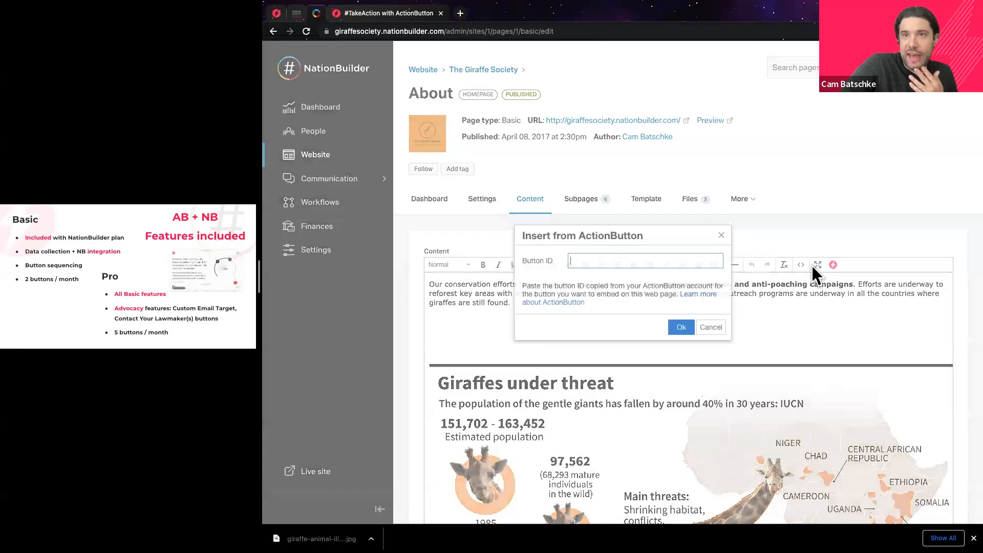
{"action": "left_click_drag", "start_coordinate": [553, 261], "coordinate": [533, 260]}
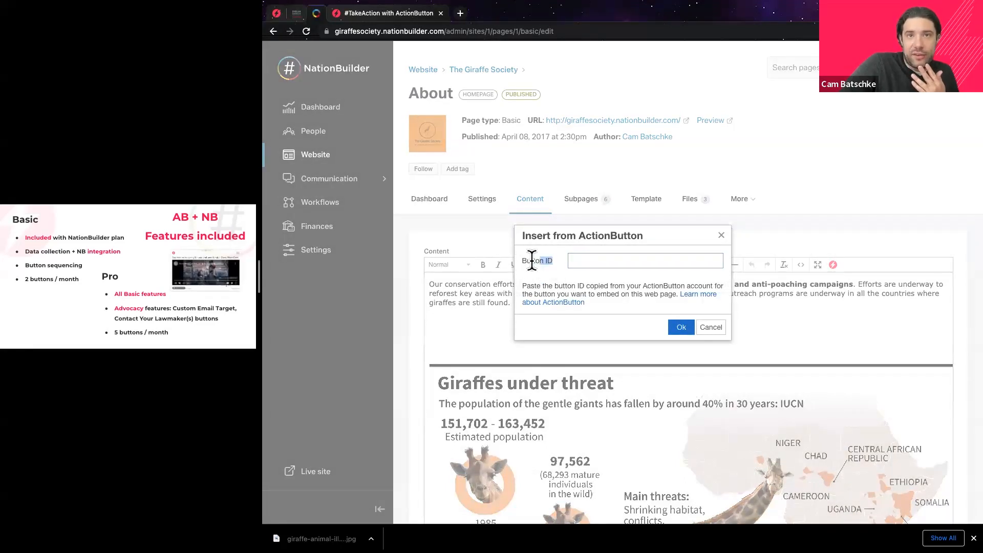
{"action": "left_click", "coordinate": [584, 261]}
{"action": "right_click", "coordinate": [592, 260]}
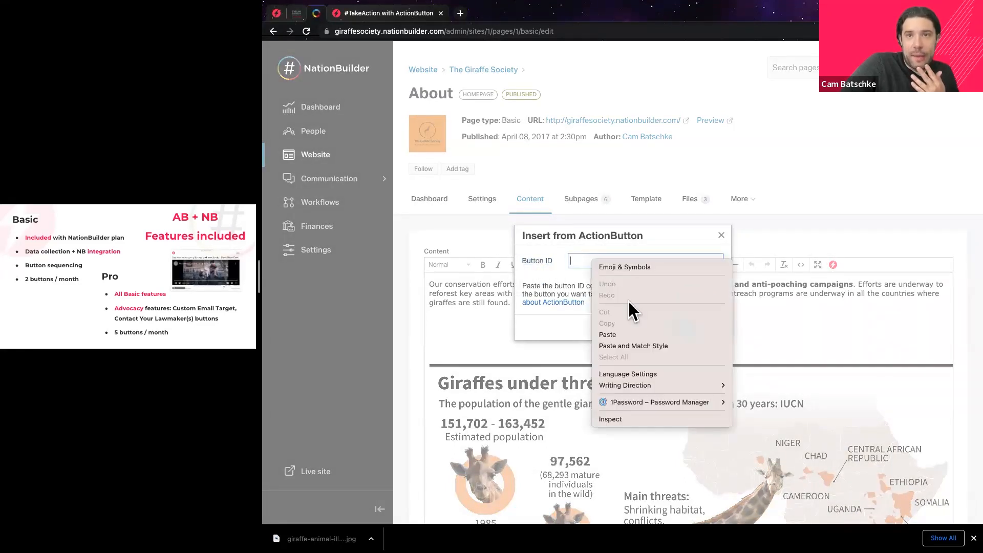
{"action": "left_click", "coordinate": [613, 335]}
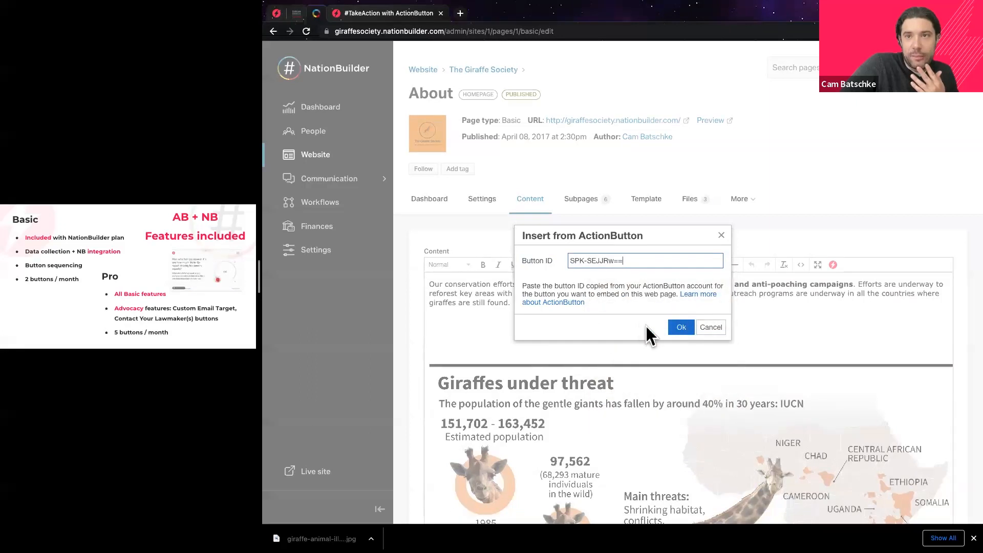
{"action": "left_click", "coordinate": [680, 328]}
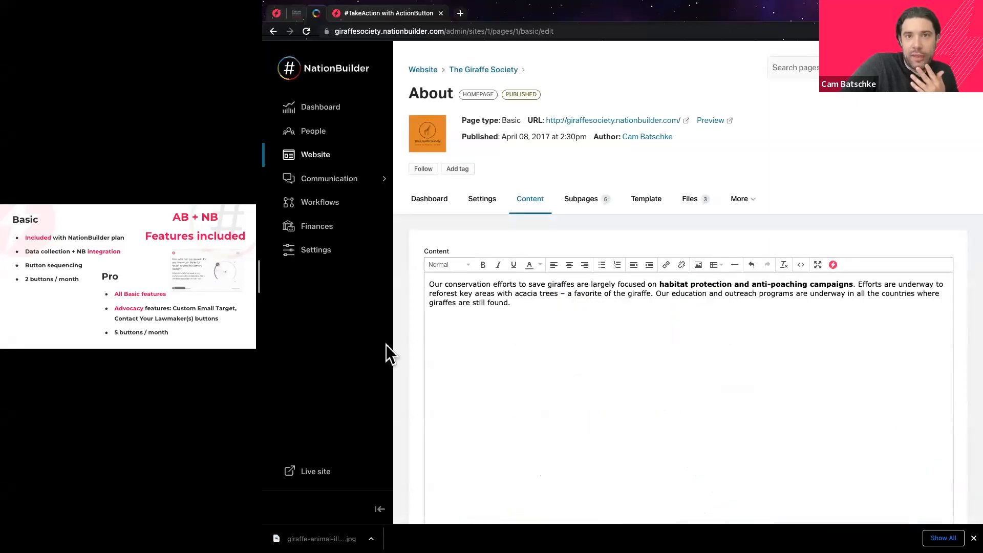
Save the About page content with the embedded poll.
{"action": "scroll", "coordinate": [416, 353], "scroll_direction": "down", "scroll_amount": 3}
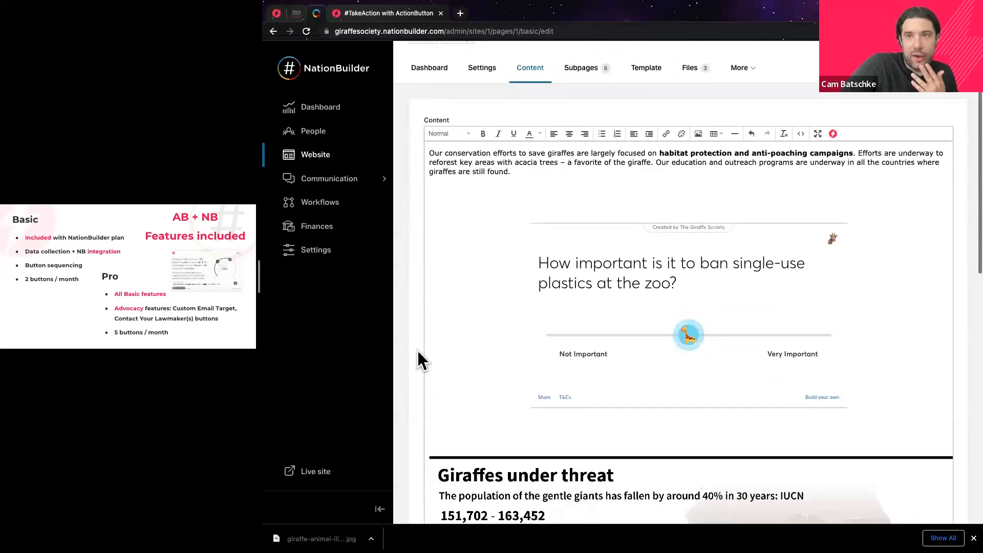
{"action": "scroll", "coordinate": [416, 351], "scroll_direction": "down", "scroll_amount": 4}
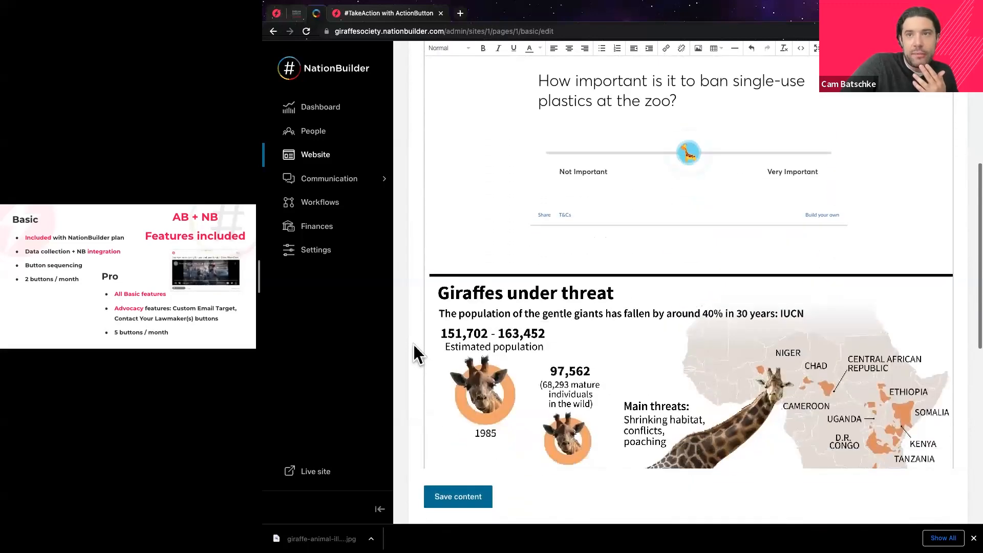
{"action": "scroll", "coordinate": [416, 351], "scroll_direction": "down", "scroll_amount": 12}
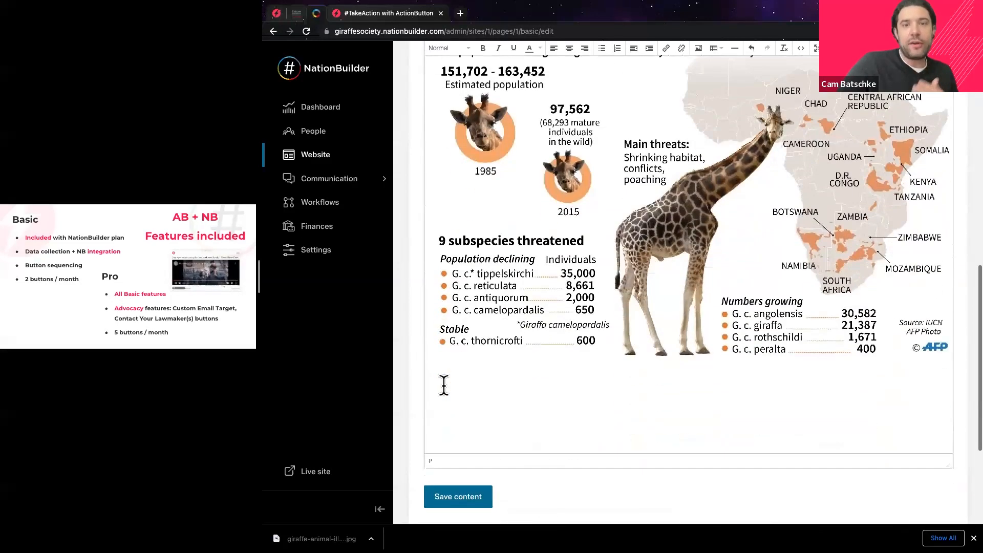
{"action": "scroll", "coordinate": [443, 385], "scroll_direction": "down", "scroll_amount": 2}
{"action": "left_click", "coordinate": [474, 496]}
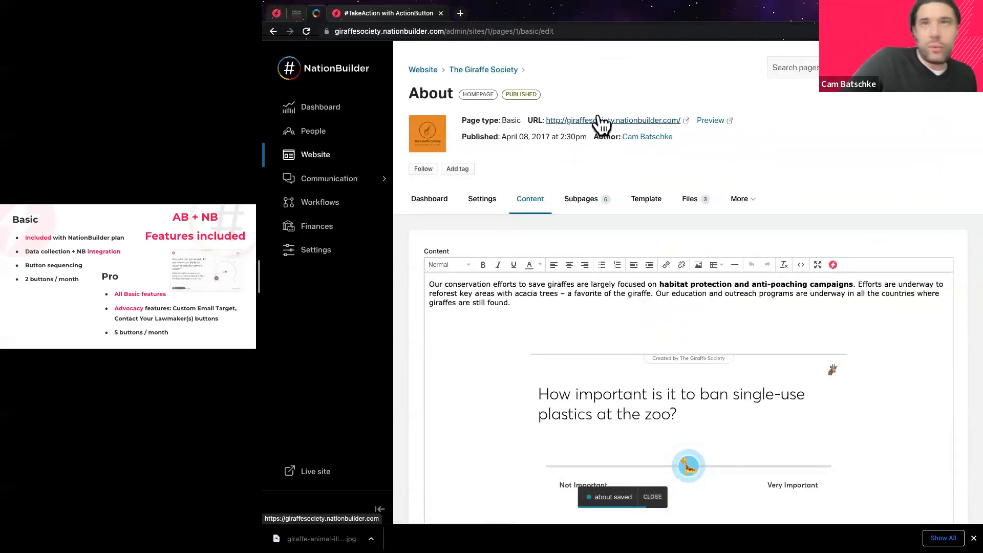
Open the published About page, continuing past the volunteer splash.
{"action": "left_click", "coordinate": [599, 118]}
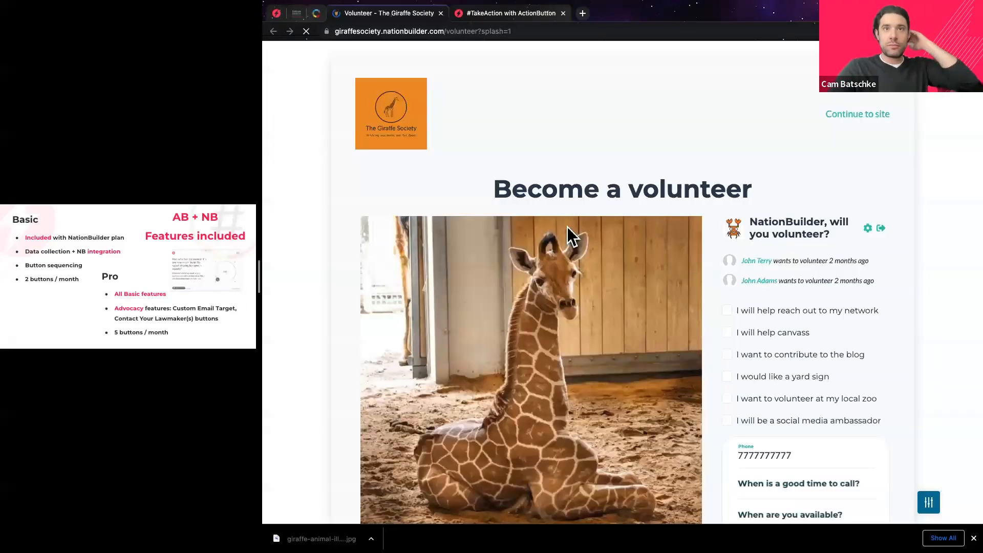
{"action": "left_click", "coordinate": [825, 123]}
{"action": "scroll", "coordinate": [708, 205], "scroll_direction": "down", "scroll_amount": 5}
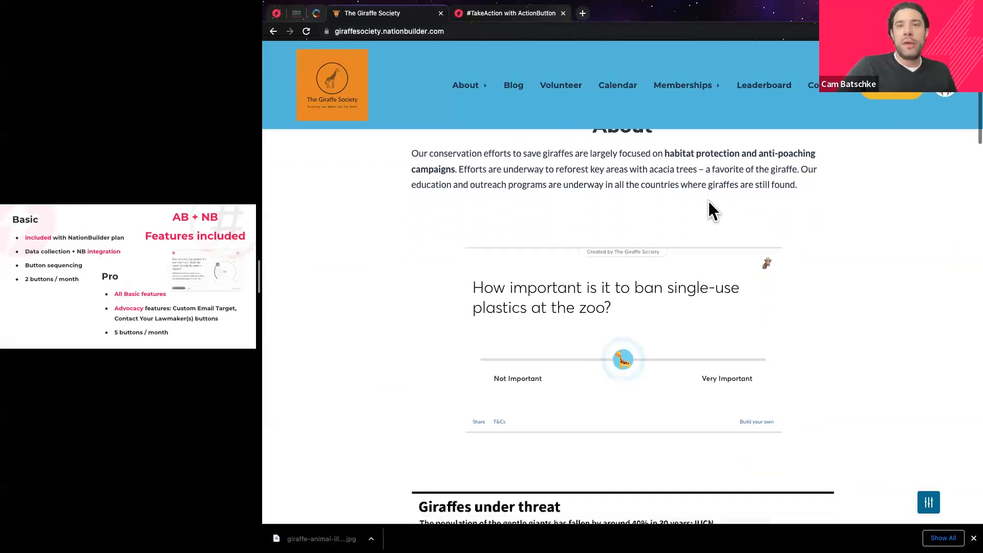
{"action": "scroll", "coordinate": [463, 299], "scroll_direction": "up", "scroll_amount": 6}
{"action": "scroll", "coordinate": [459, 284], "scroll_direction": "down", "scroll_amount": 5}
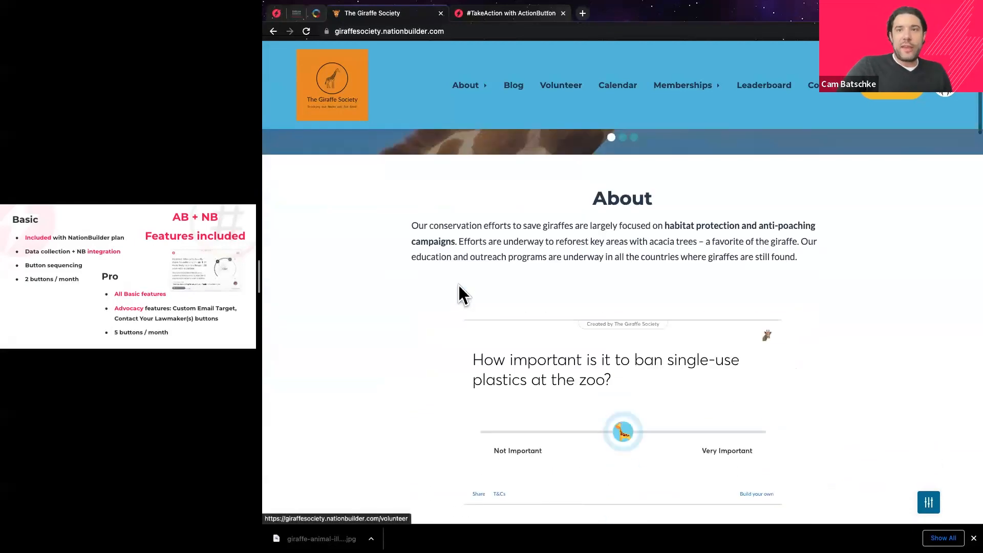
{"action": "scroll", "coordinate": [458, 284], "scroll_direction": "down", "scroll_amount": 1}
{"action": "scroll", "coordinate": [592, 332], "scroll_direction": "down", "scroll_amount": 1}
Answer the embedded plastics poll and open the email form for the zoo owner.
{"action": "left_click_drag", "start_coordinate": [621, 373], "coordinate": [706, 373]}
{"action": "scroll", "coordinate": [632, 335], "scroll_direction": "down", "scroll_amount": 2}
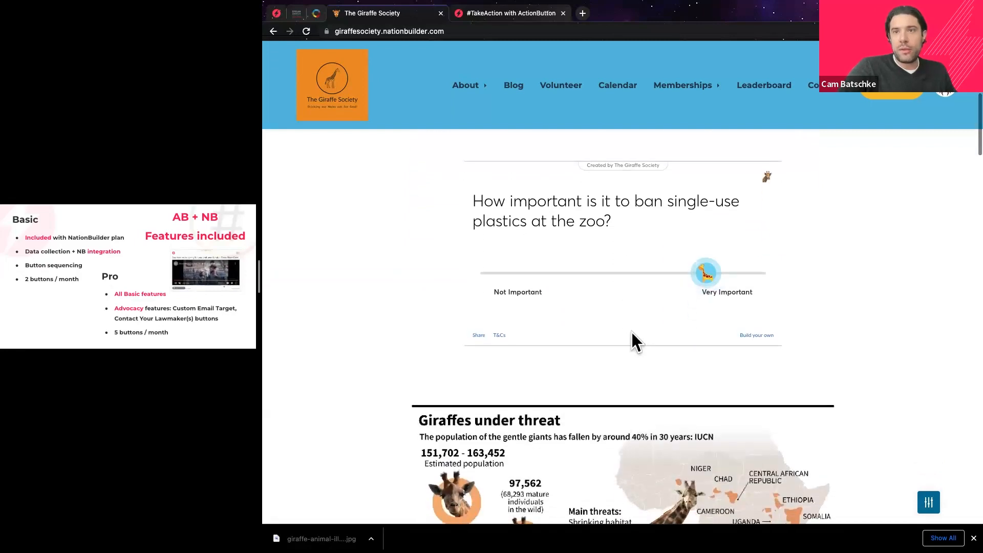
{"action": "scroll", "coordinate": [652, 344], "scroll_direction": "up", "scroll_amount": 1}
{"action": "left_click_drag", "start_coordinate": [702, 333], "coordinate": [612, 322]}
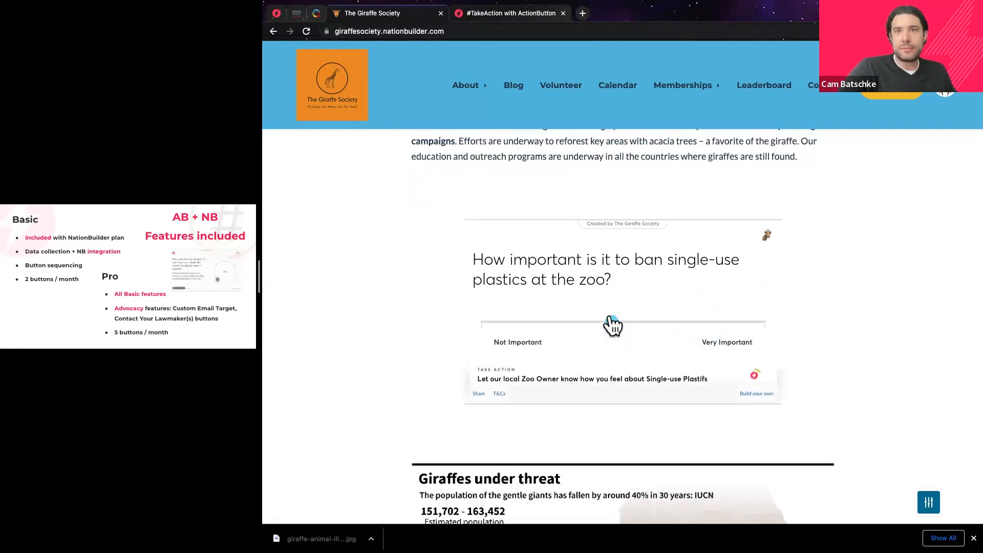
{"action": "left_click", "coordinate": [724, 378]}
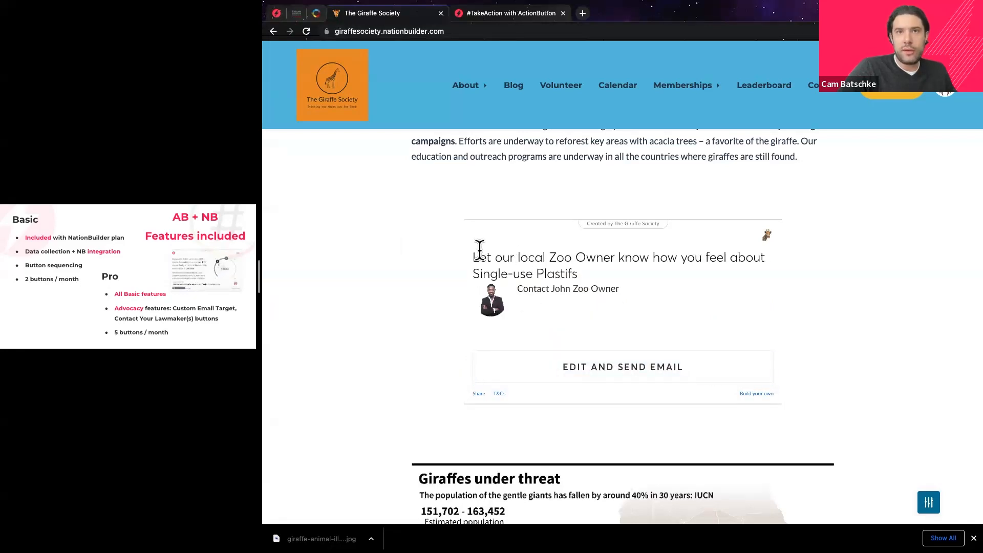
{"action": "left_click_drag", "start_coordinate": [480, 250], "coordinate": [614, 329]}
{"action": "left_click", "coordinate": [621, 377]}
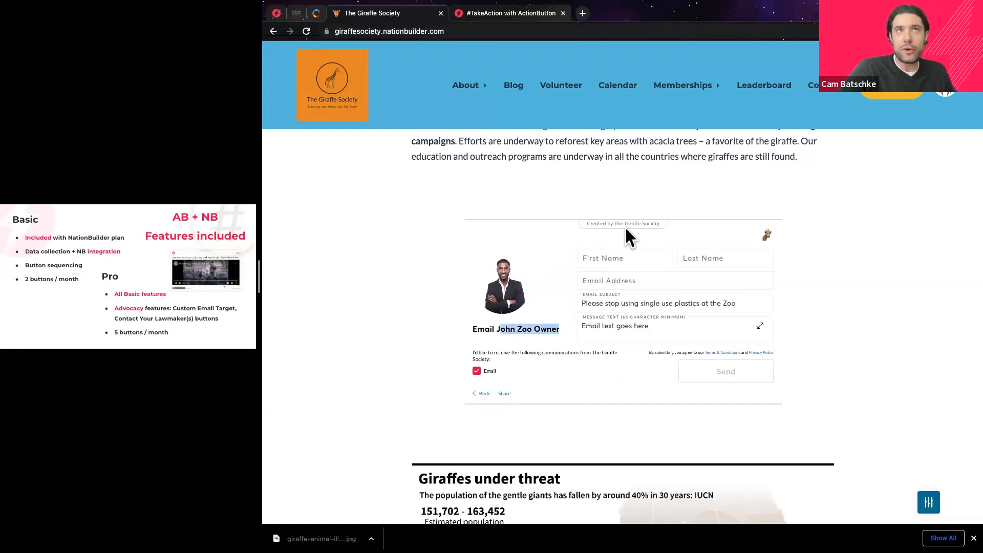
Try the first name, last name and email fields so empty ones are flagged invalid.
{"action": "left_click", "coordinate": [623, 260]}
{"action": "left_click", "coordinate": [702, 261]}
{"action": "left_click", "coordinate": [657, 279]}
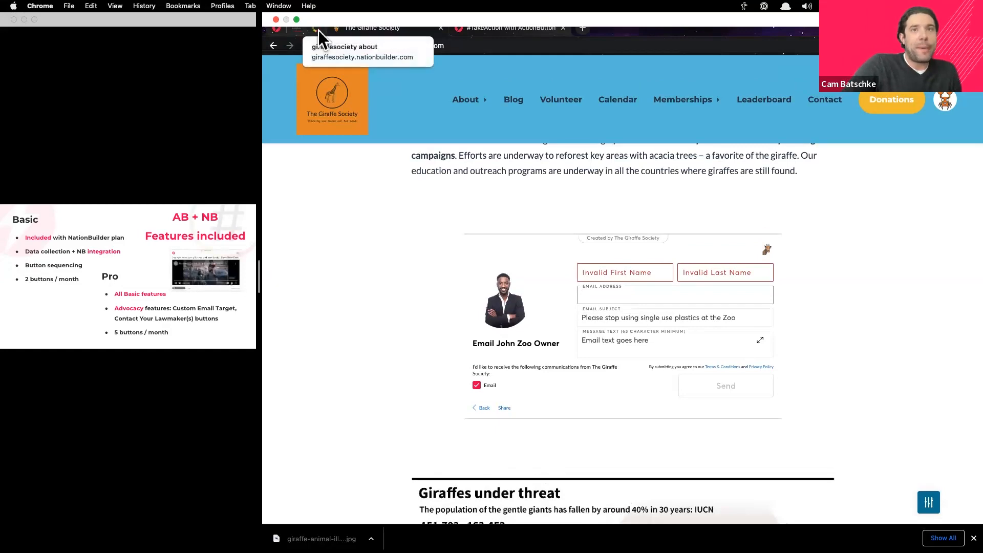
{"action": "left_click", "coordinate": [318, 29]}
{"action": "left_click", "coordinate": [319, 29]}
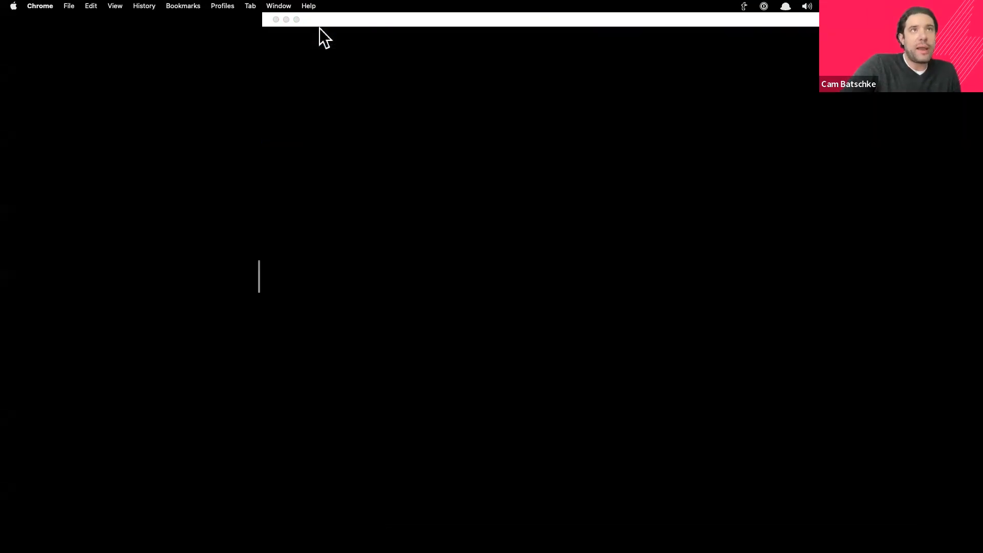
{"action": "left_click", "coordinate": [320, 28]}
{"action": "left_click_drag", "start_coordinate": [377, 45], "coordinate": [423, 182]}
{"action": "left_click", "coordinate": [415, 172]}
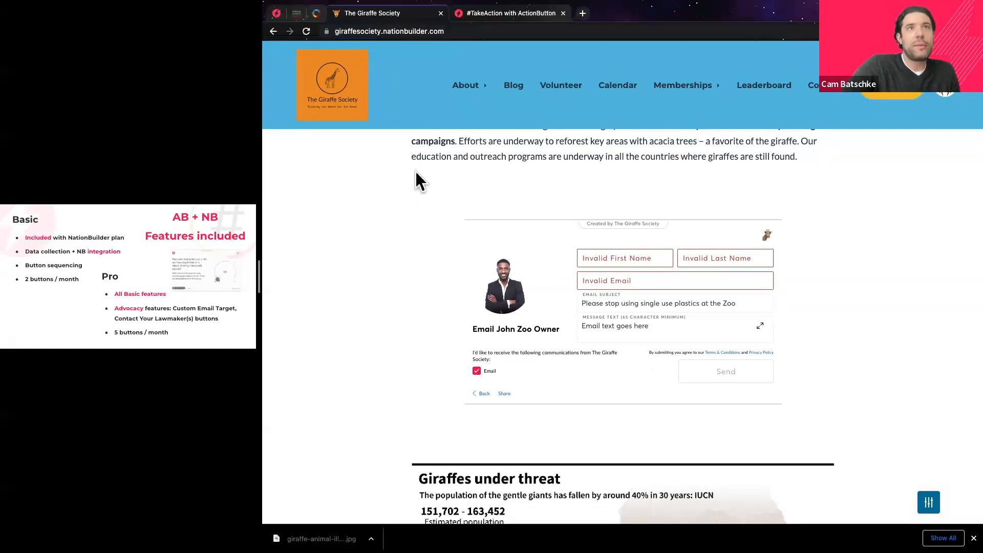
Open the linked ActionButton account from NationBuilder and check the plastics poll's options menu.
{"action": "left_click", "coordinate": [314, 14]}
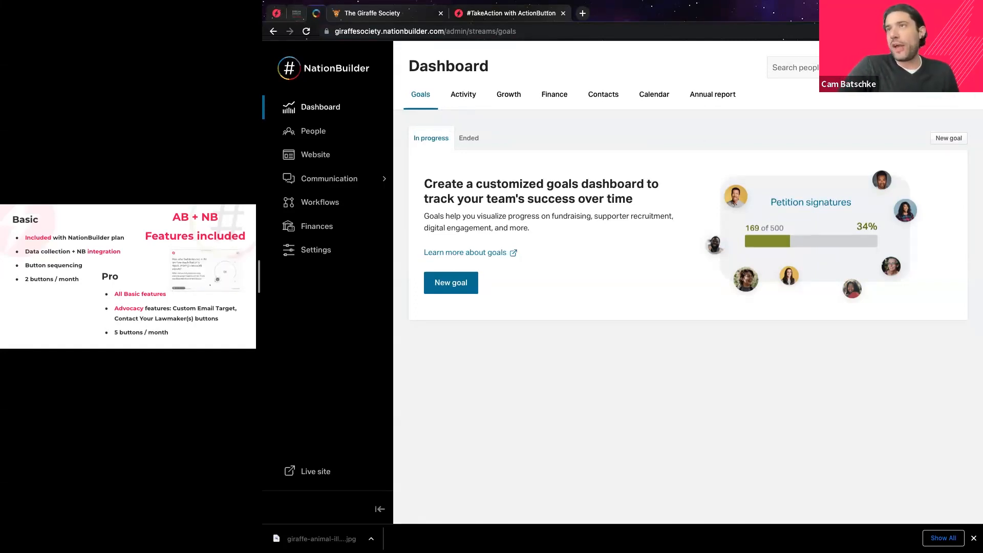
{"action": "left_click", "coordinate": [956, 68]}
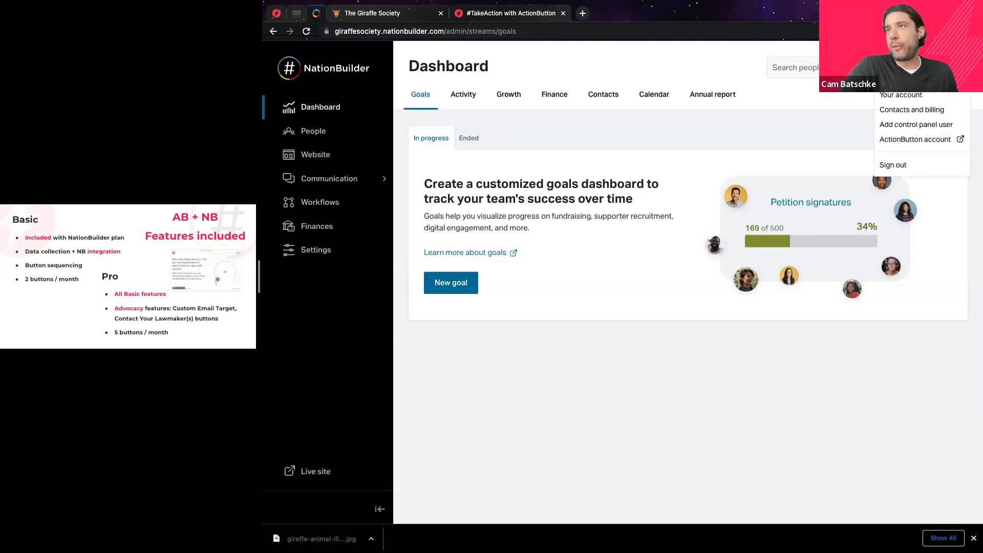
{"action": "left_click", "coordinate": [910, 143]}
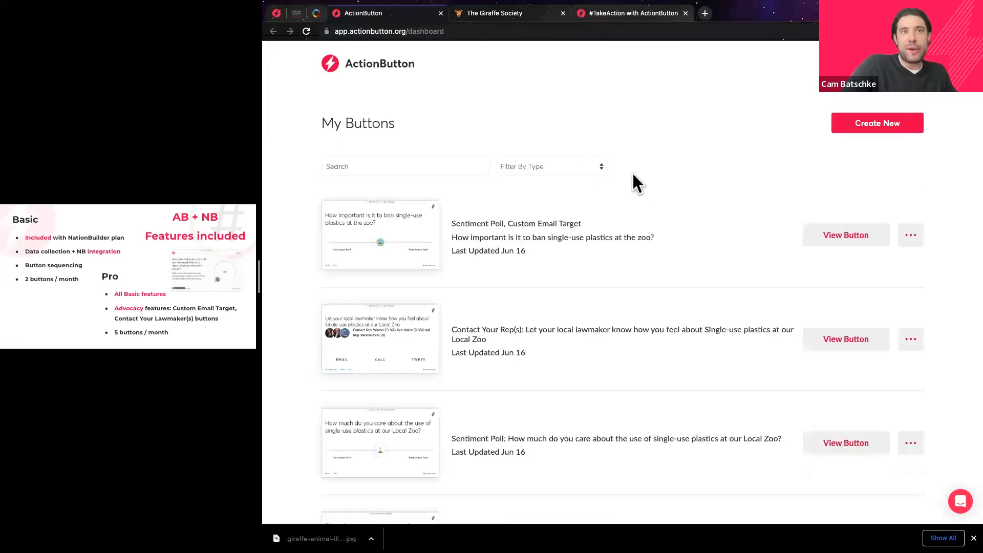
{"action": "left_click", "coordinate": [910, 235]}
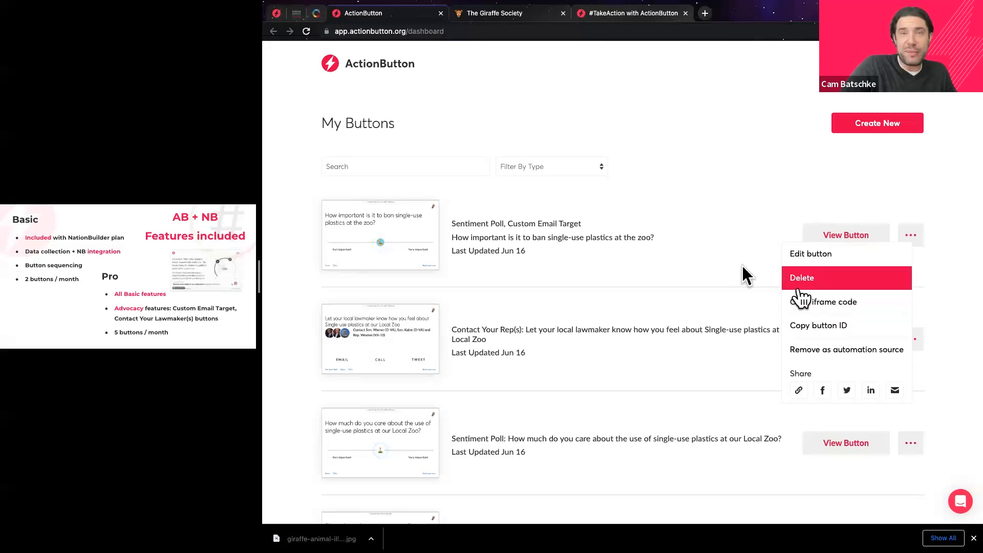
{"action": "left_click", "coordinate": [706, 263]}
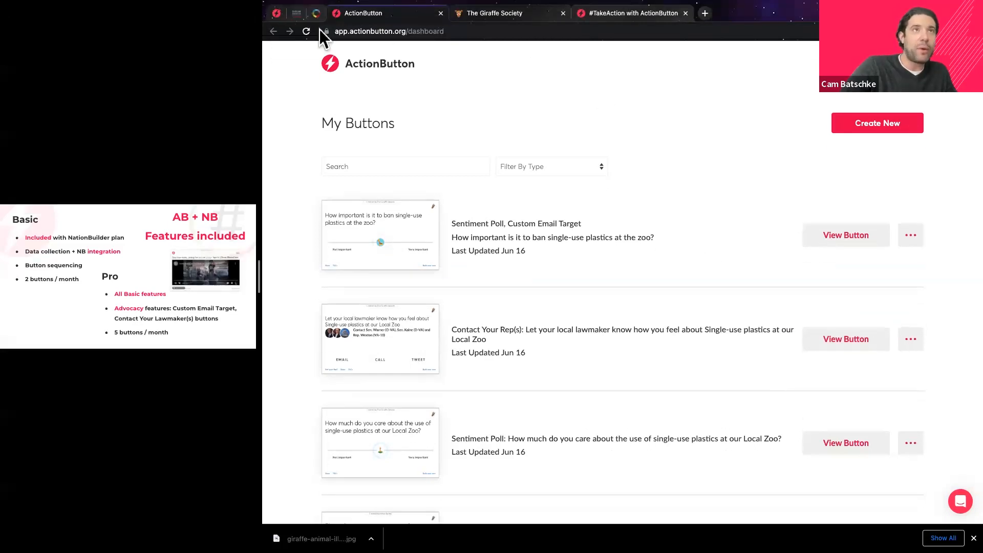
{"action": "left_click", "coordinate": [316, 13]}
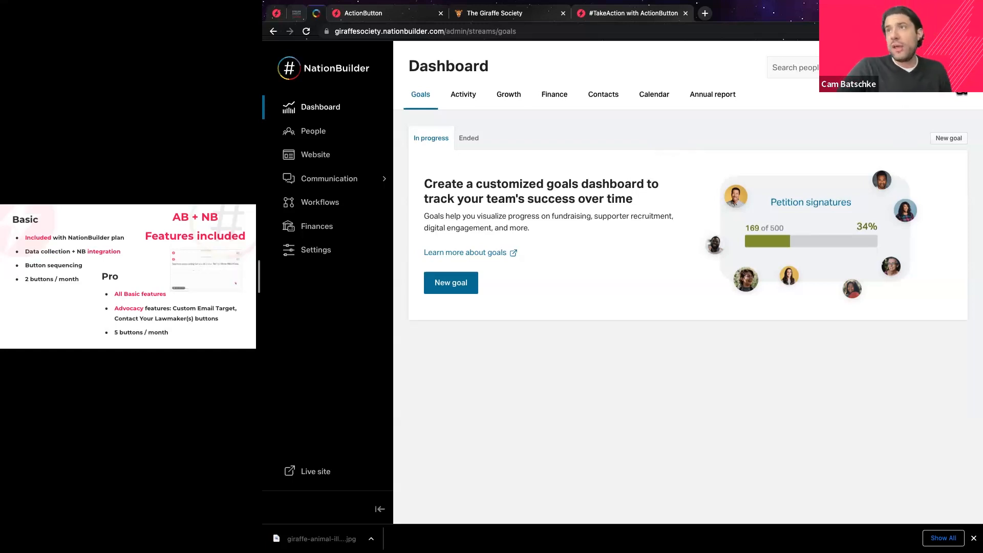
Open the account's Contacts and billing Add-ons page, listing virtual phone numbers (2 of 2) and text messaging (3 of 350).
{"action": "left_click", "coordinate": [957, 72]}
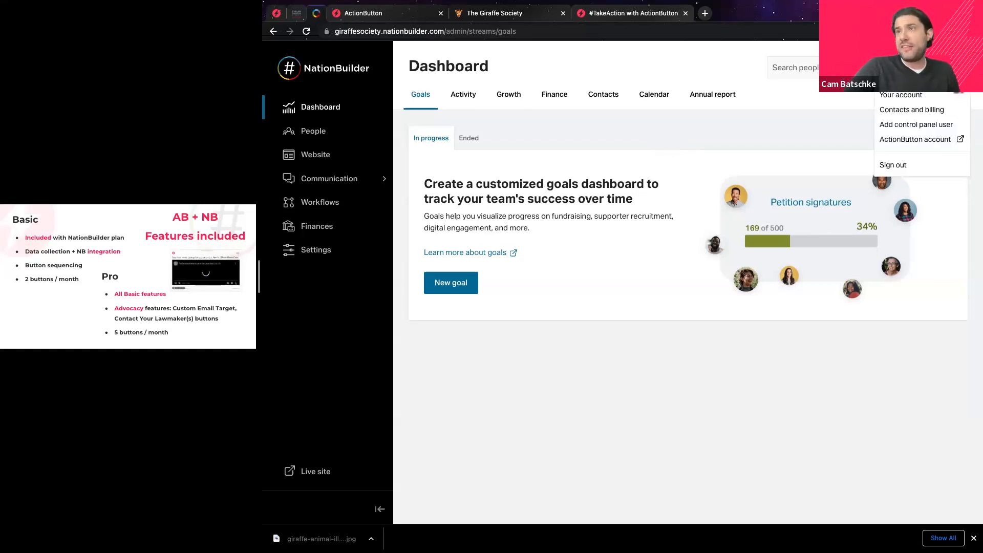
{"action": "left_click", "coordinate": [916, 116]}
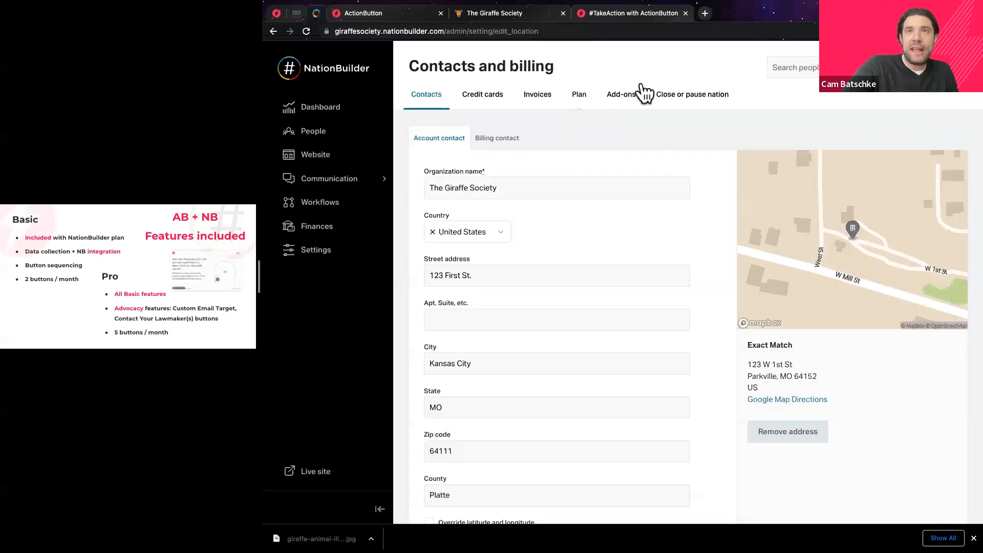
{"action": "left_click", "coordinate": [621, 105]}
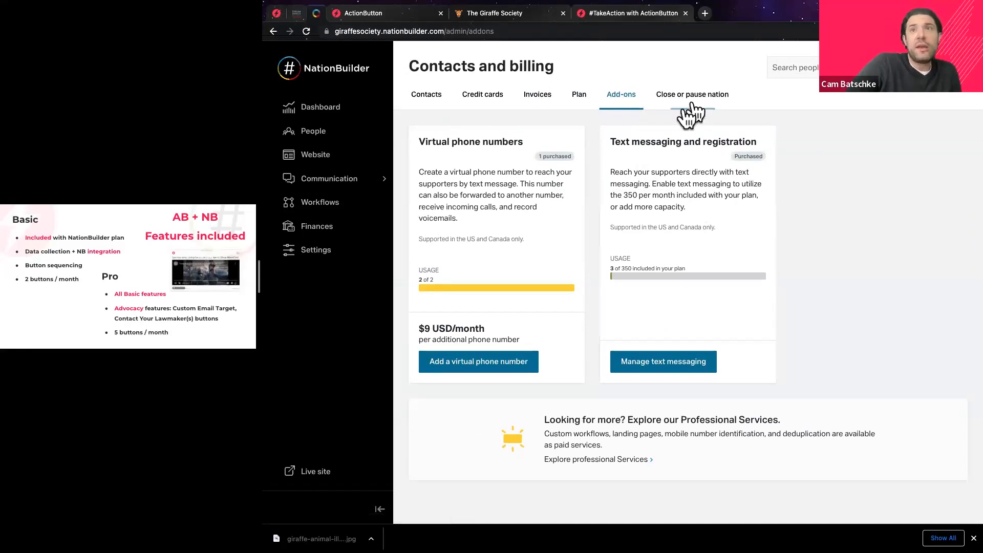
Return to My Buttons and widen the slides to show the pricing table (AB Free, Paid $29/mo, AB+NB Plus $49/mo).
{"action": "left_click", "coordinate": [276, 14]}
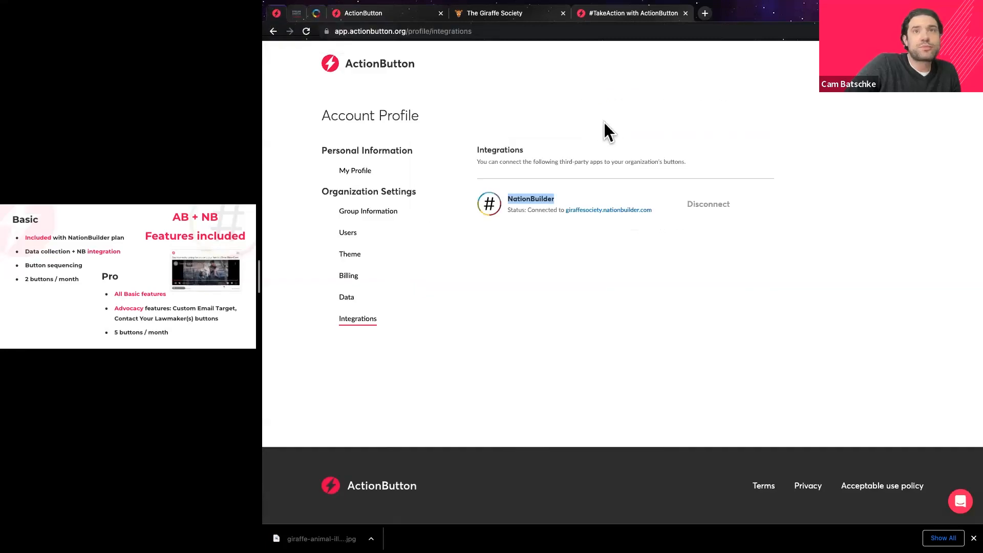
{"action": "left_click", "coordinate": [322, 74]}
{"action": "left_click_drag", "start_coordinate": [261, 281], "coordinate": [717, 277]}
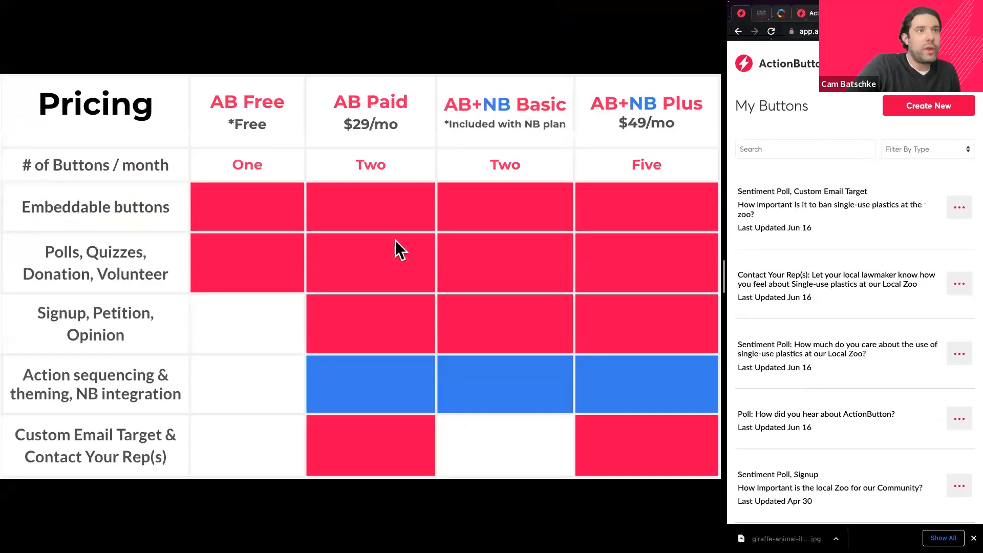
{"action": "left_click", "coordinate": [394, 240]}
{"action": "key", "text": "Left"}
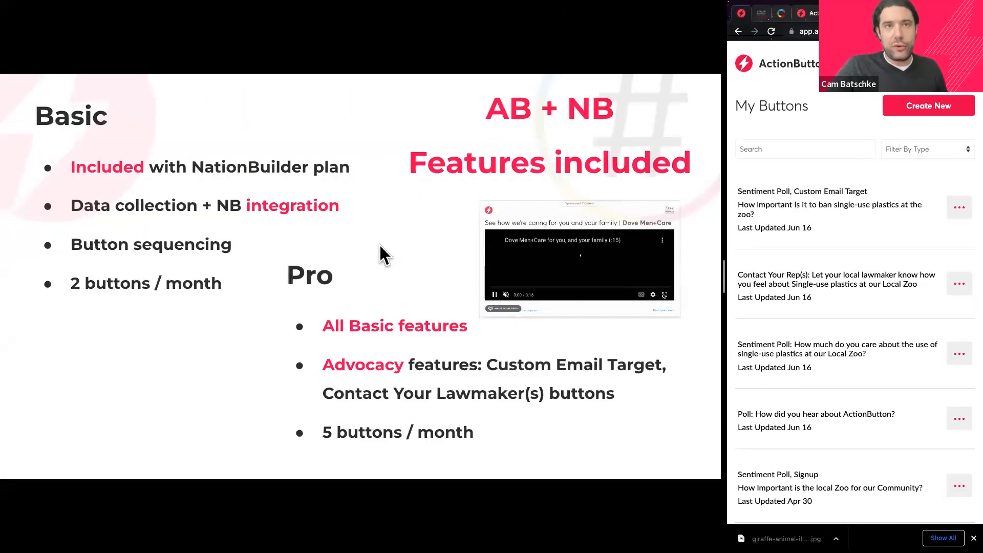
{"action": "key", "text": "Right"}
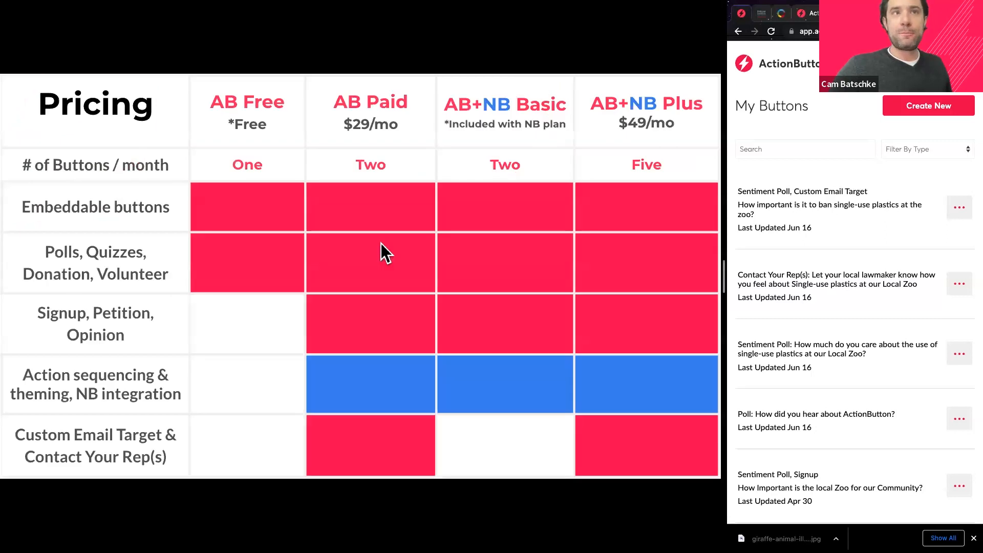